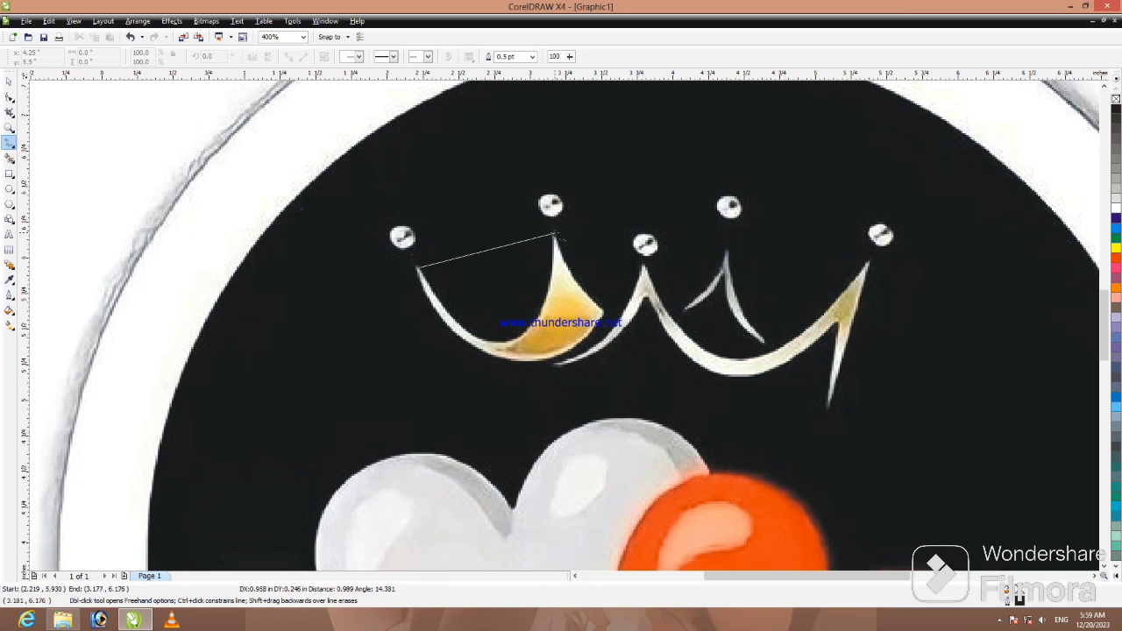
Trace the crown's left crescent with a closed, straight-sided three-node outline joining its tips
double_click(553, 235)
double_click(602, 311)
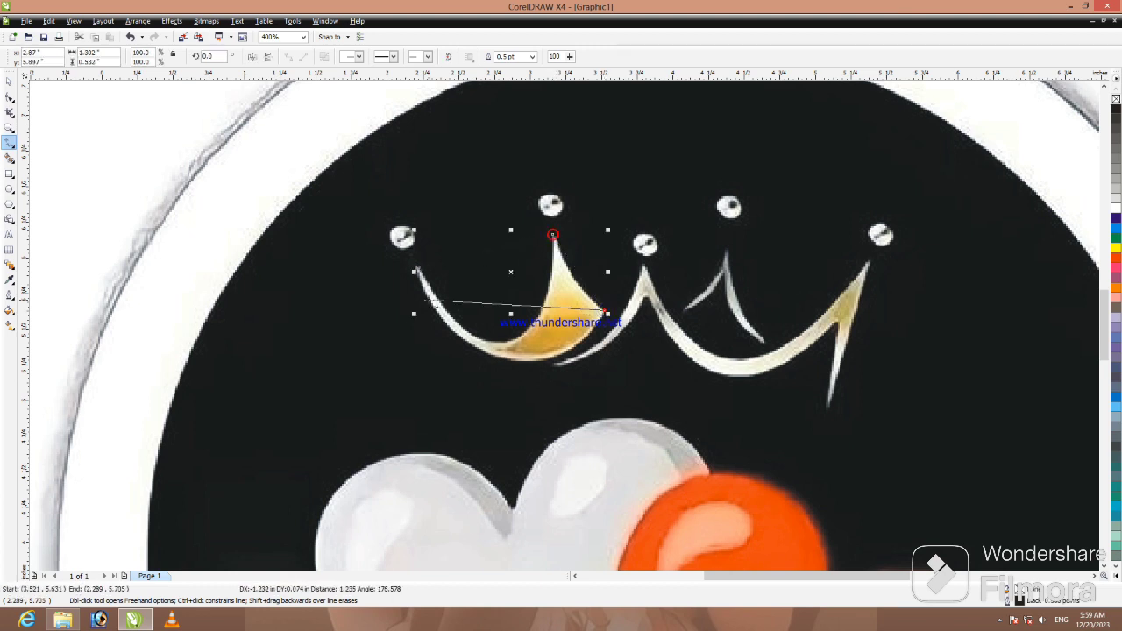
left_click(417, 270)
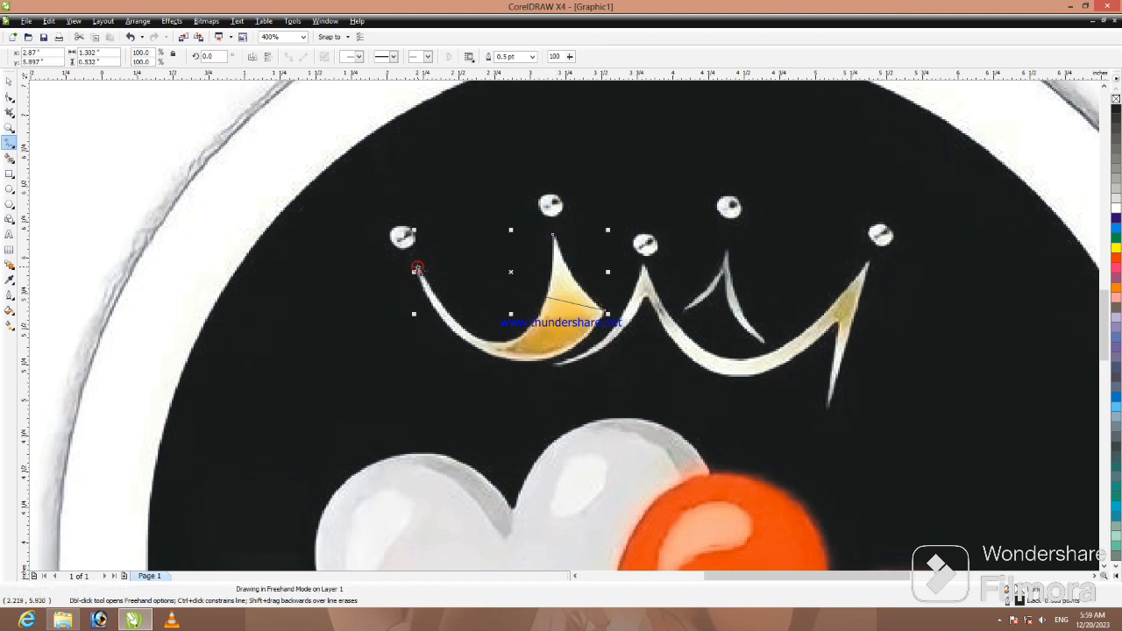
Trace the crown's wide right band with a closed, straight-sided six-node outline and colour the outline red
left_click(644, 263)
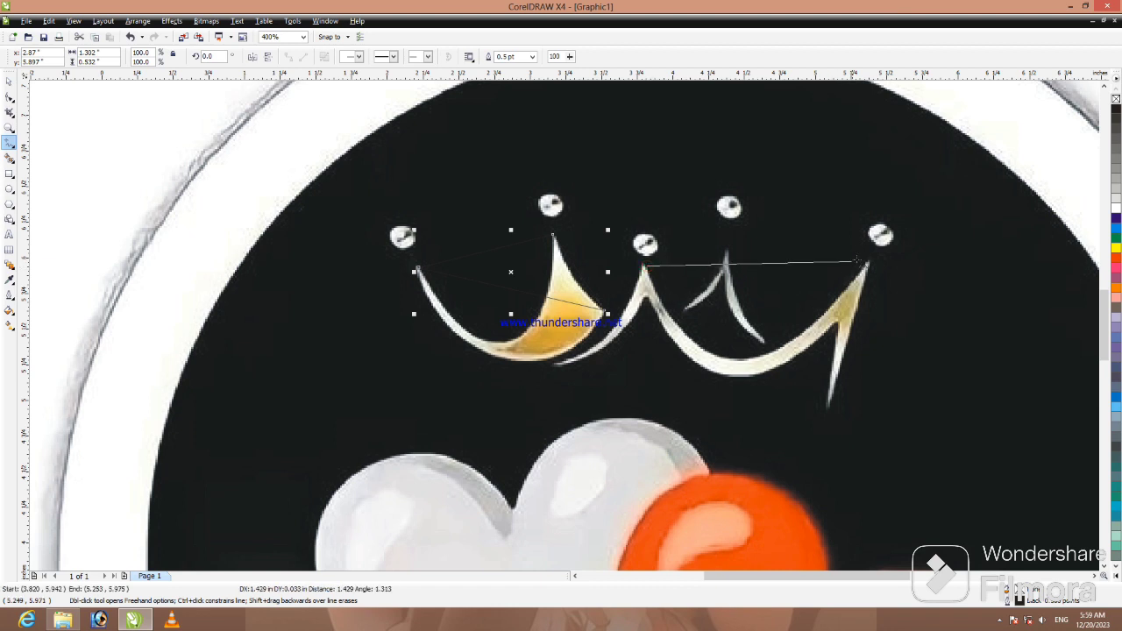
left_click(870, 260)
left_click(828, 408)
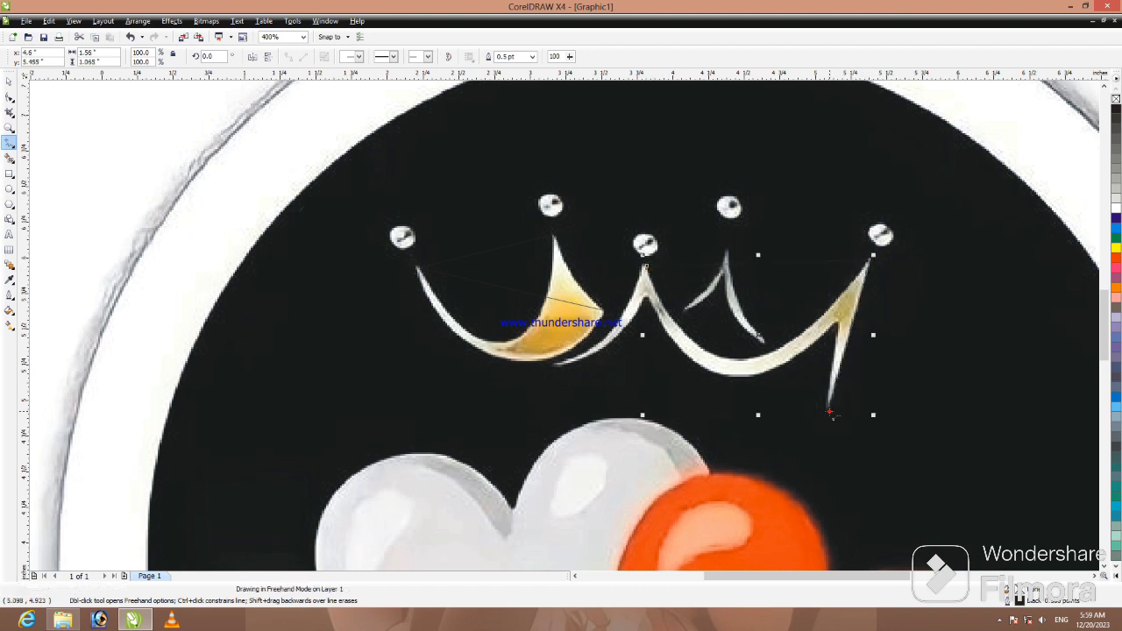
left_click(839, 321)
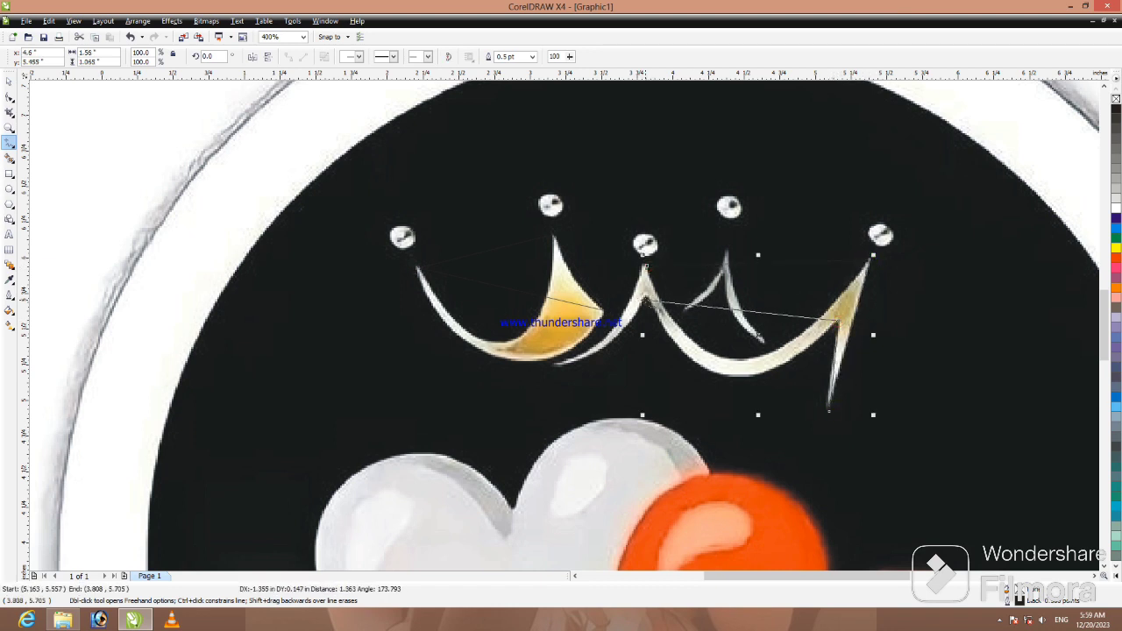
double_click(645, 300)
left_click(558, 369)
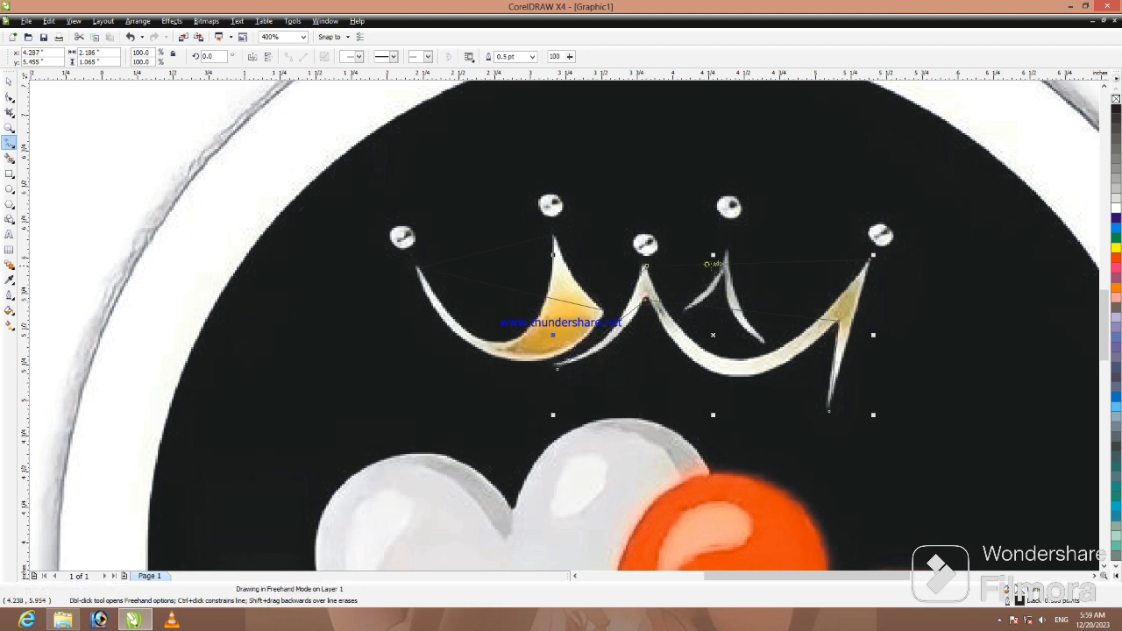
right_click(1115, 251)
right_click(1116, 262)
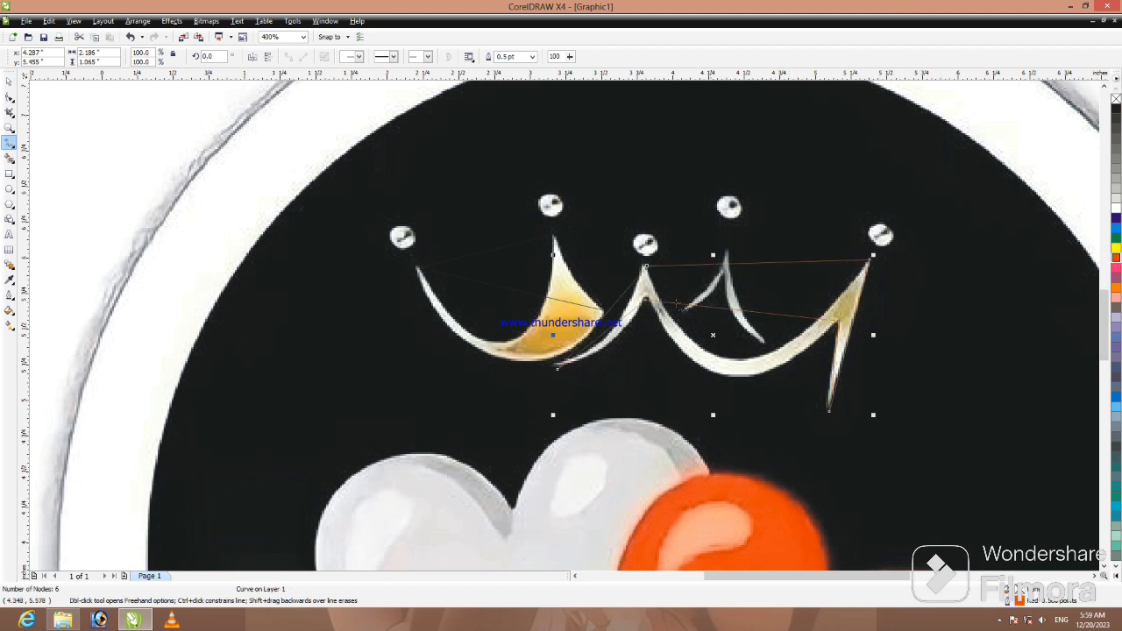
Convert the right band's long lower and upper edges to curves and bend them to follow the central swoop
left_click(8, 82)
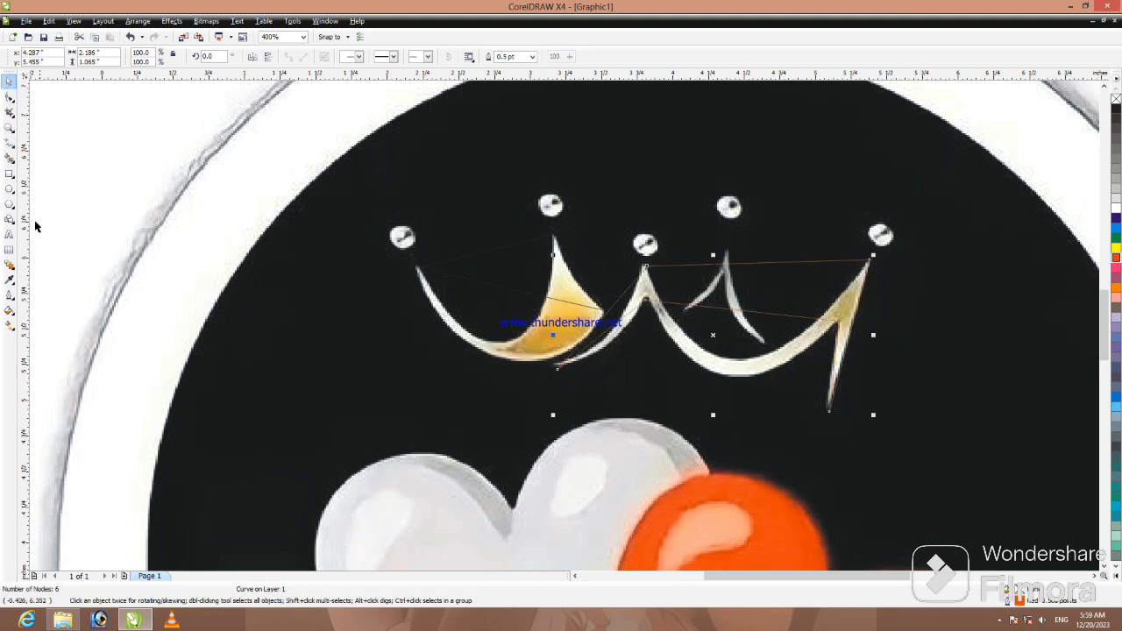
left_click(9, 97)
scroll(995, 260, "up", 1)
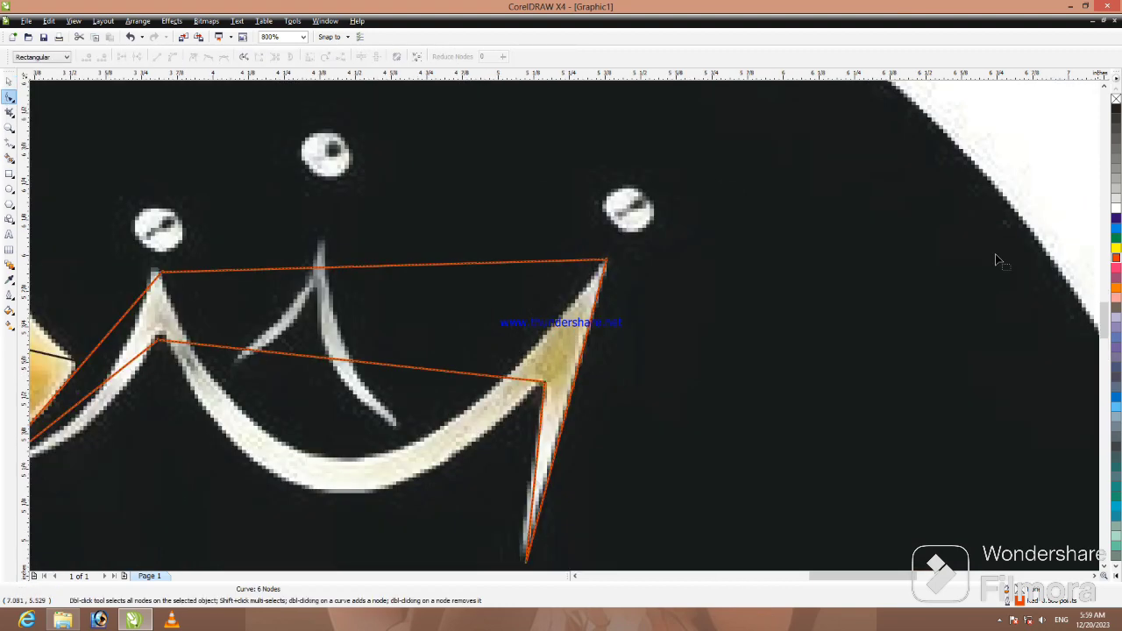
scroll(566, 328, "down", 1)
scroll(571, 335, "up", 1)
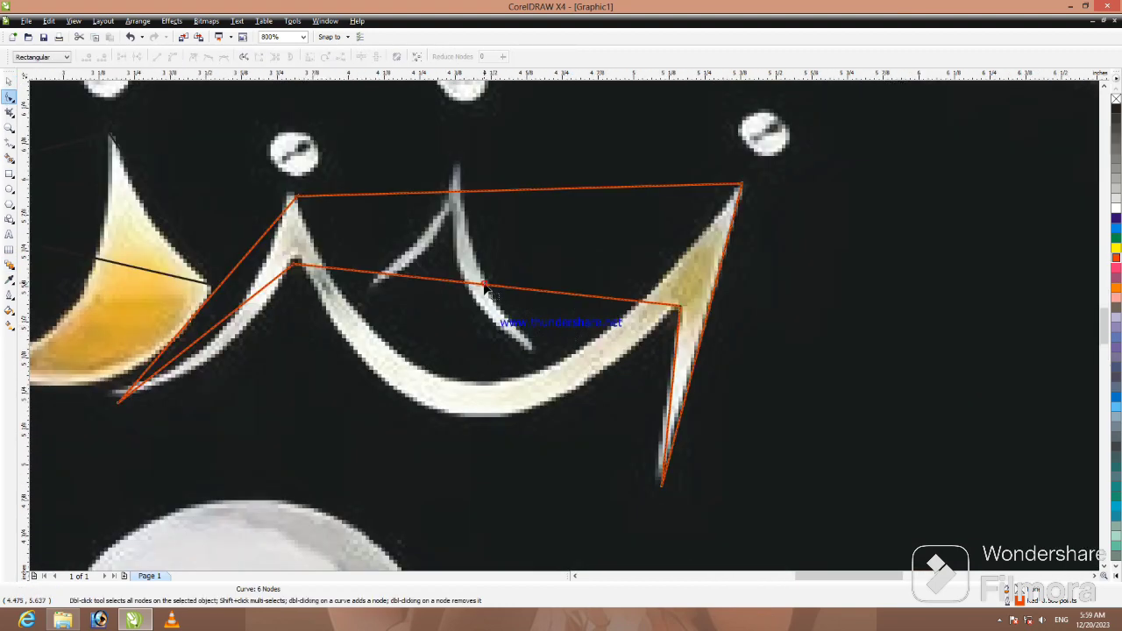
left_click(474, 285)
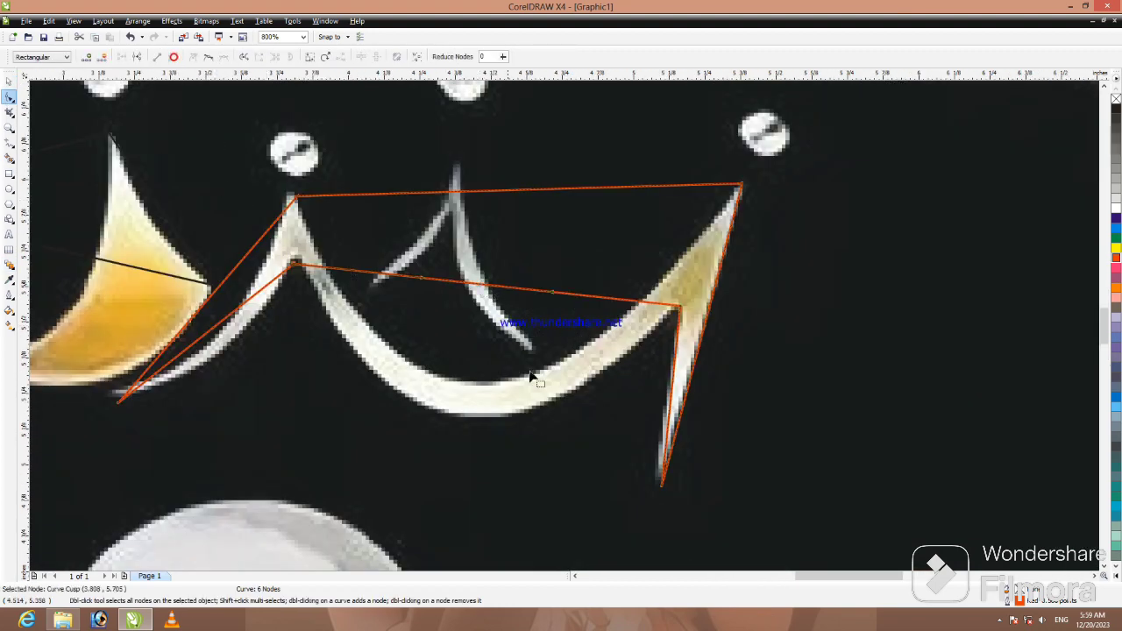
left_click_drag(474, 289, 463, 424)
left_click(498, 192)
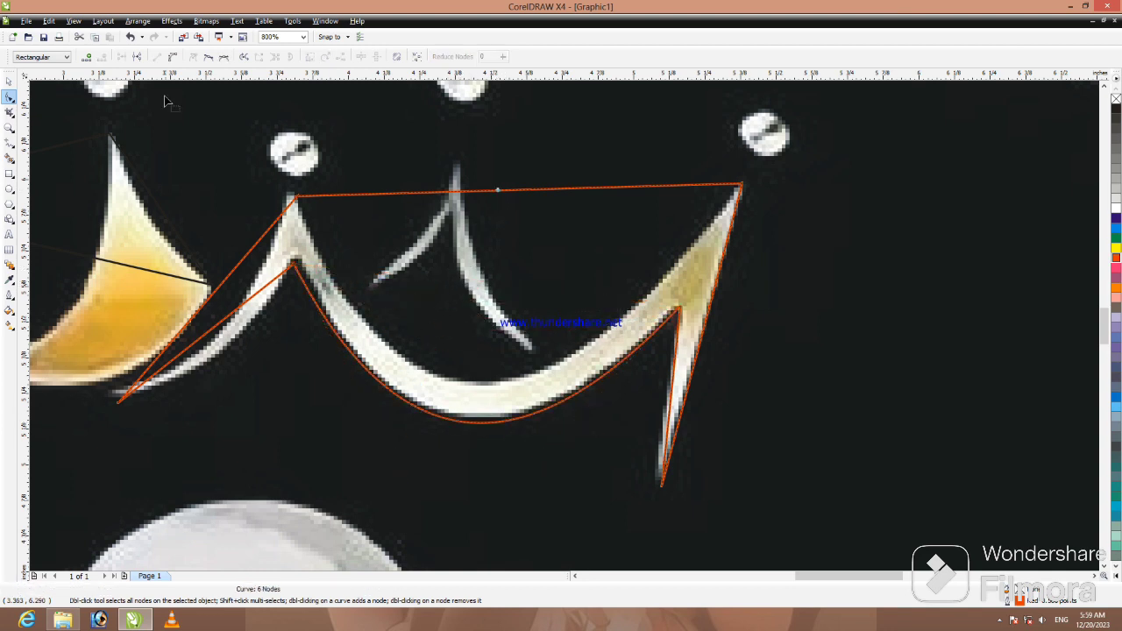
left_click_drag(488, 197, 471, 380)
Bend both edges of the right band's tail, beside the left crescent, into curves following the artwork
left_click(224, 323)
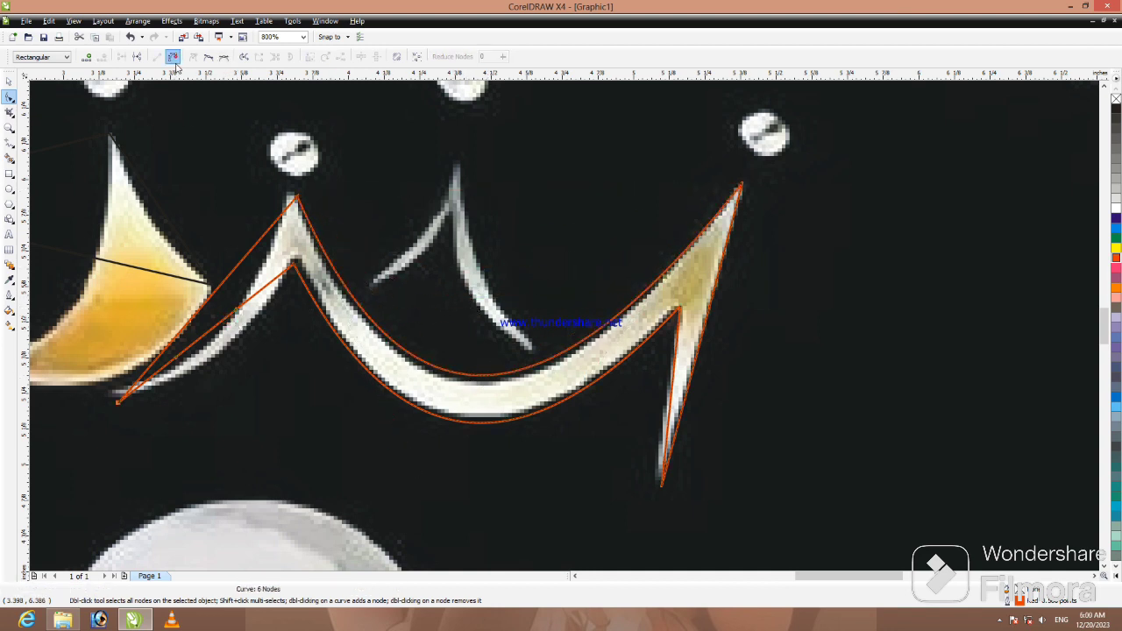
left_click_drag(226, 324, 242, 347)
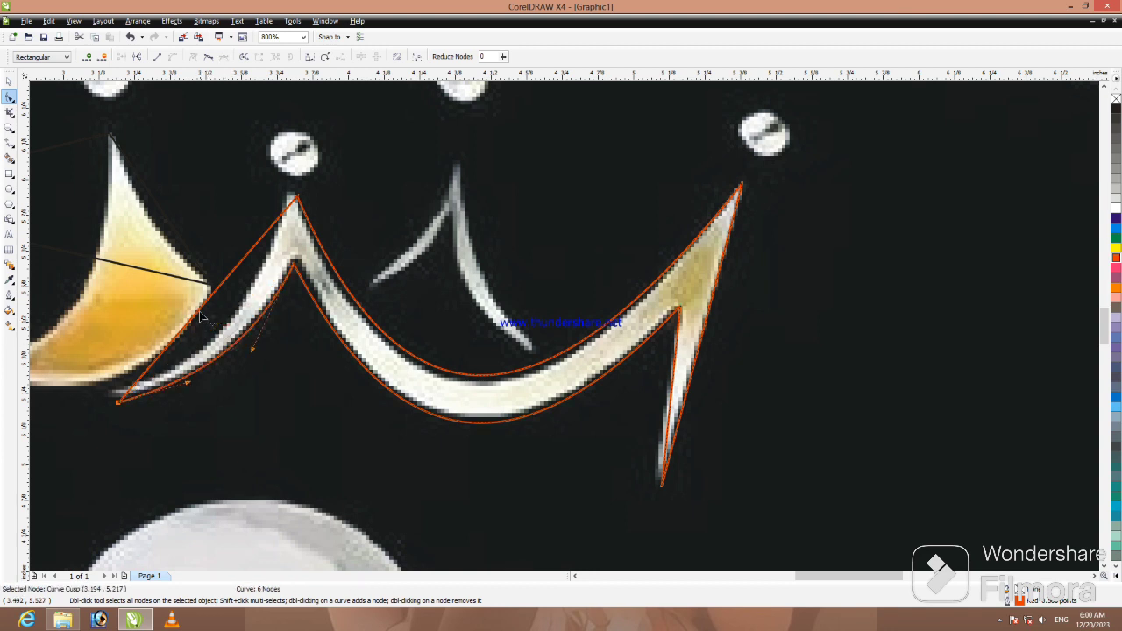
left_click_drag(205, 308, 213, 334)
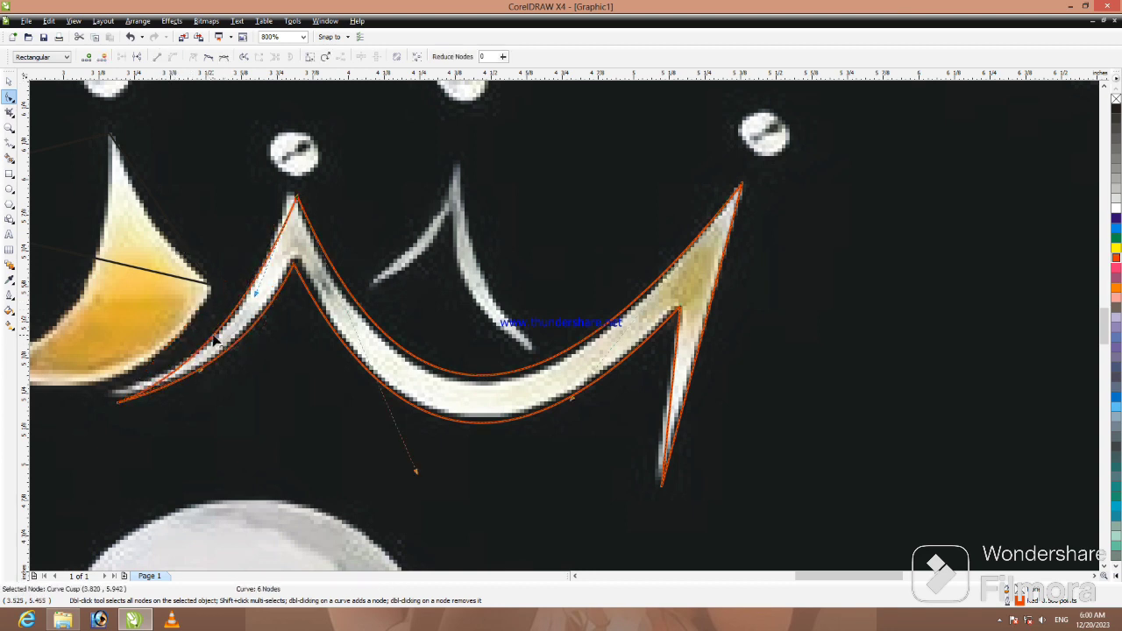
Select the three-node outline on the left crescent and colour its outline red
scroll(213, 334, "down", 1)
scroll(508, 300, "up", 1)
left_click(521, 293)
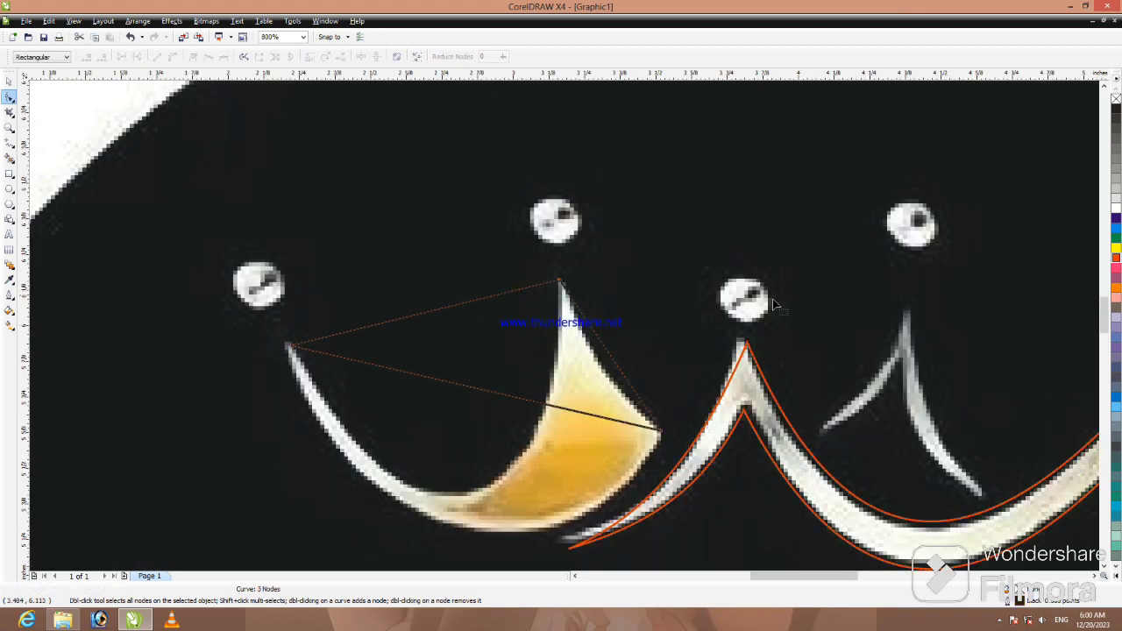
right_click(1115, 259)
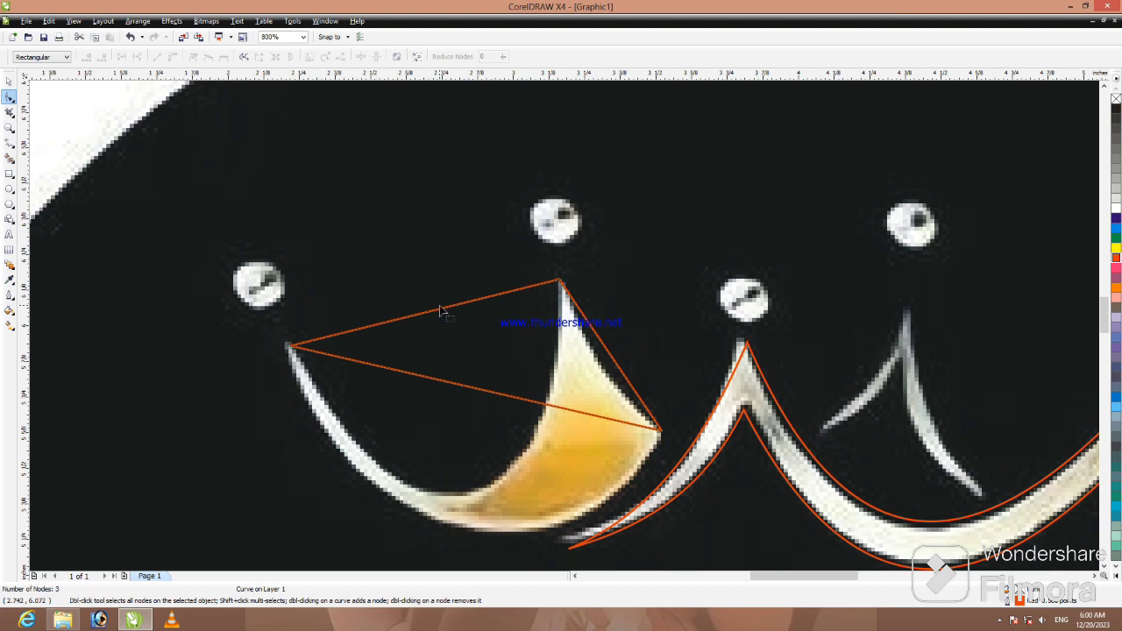
Convert the left crescent's lower edge to a curve and bend it along the underside of the shape
left_click(476, 394)
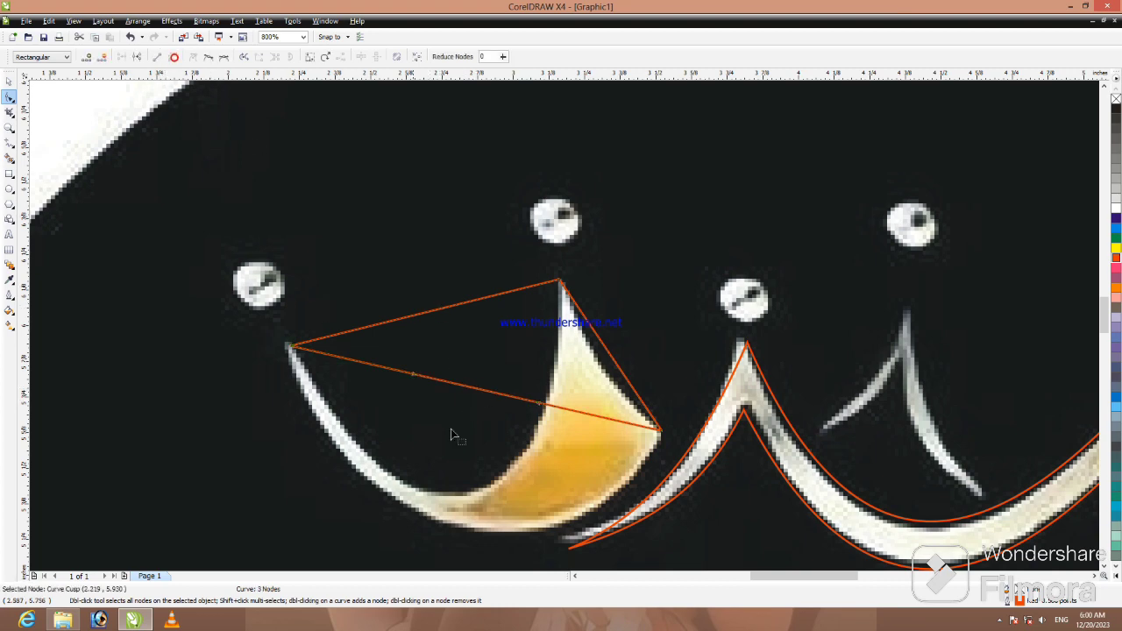
left_click_drag(491, 394, 438, 529)
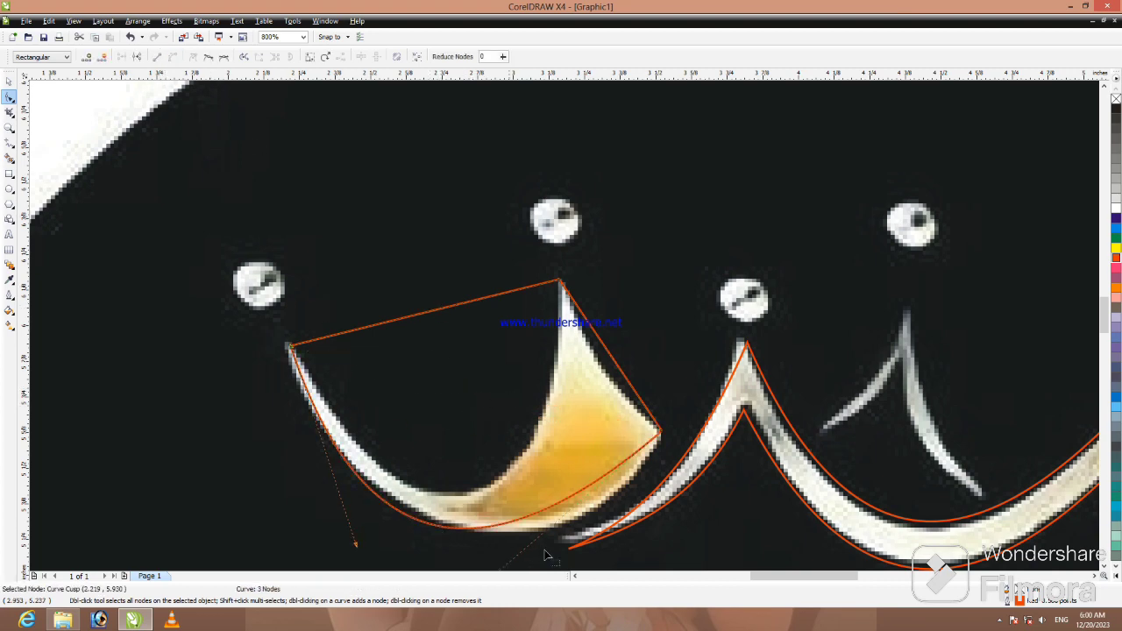
scroll(566, 554, "down", 1)
scroll(569, 323, "up", 1)
left_click_drag(461, 368, 542, 379)
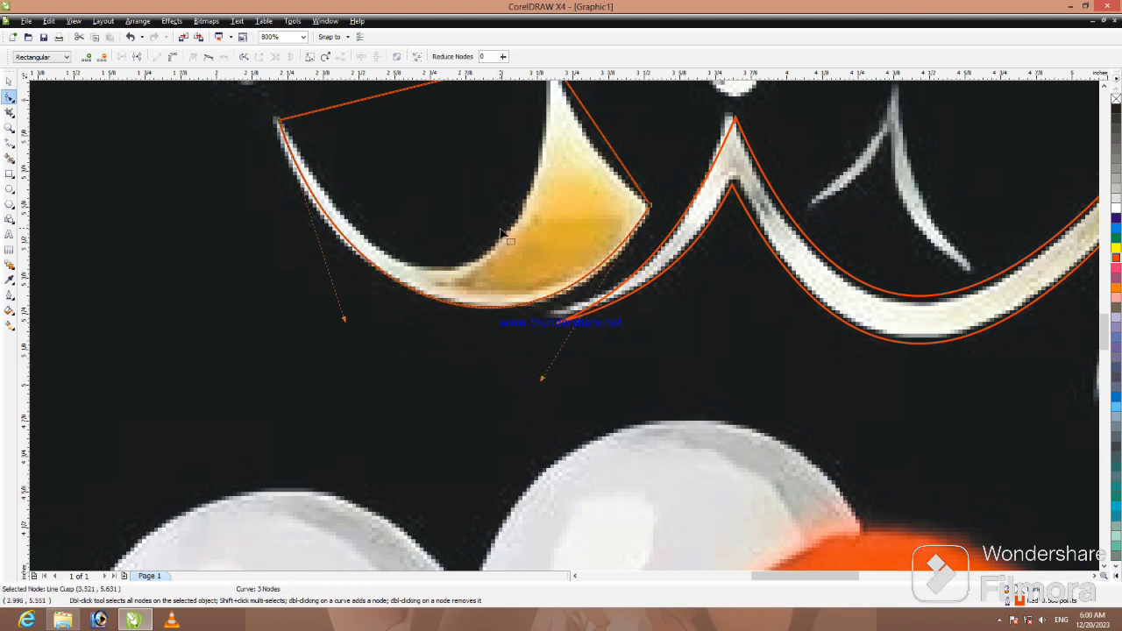
Convert the left crescent's upper and right edges to curves and bend them inward to match the artwork
scroll(499, 229, "up", 1)
scroll(563, 326, "down", 1)
left_click(488, 183)
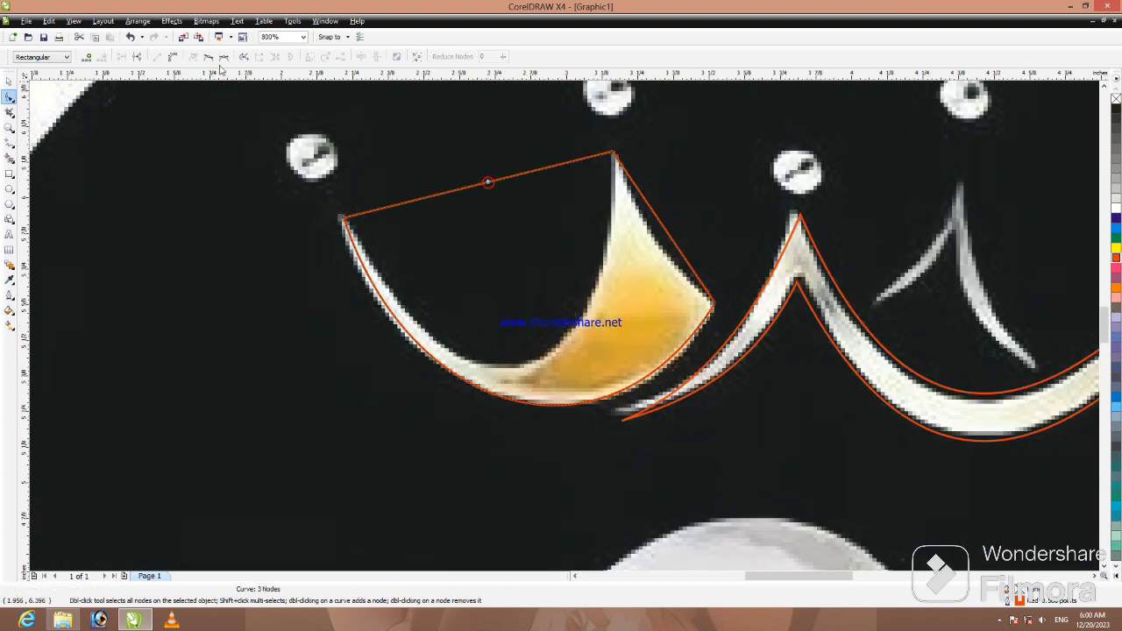
left_click(173, 57)
left_click_drag(484, 186, 613, 418)
left_click(666, 233)
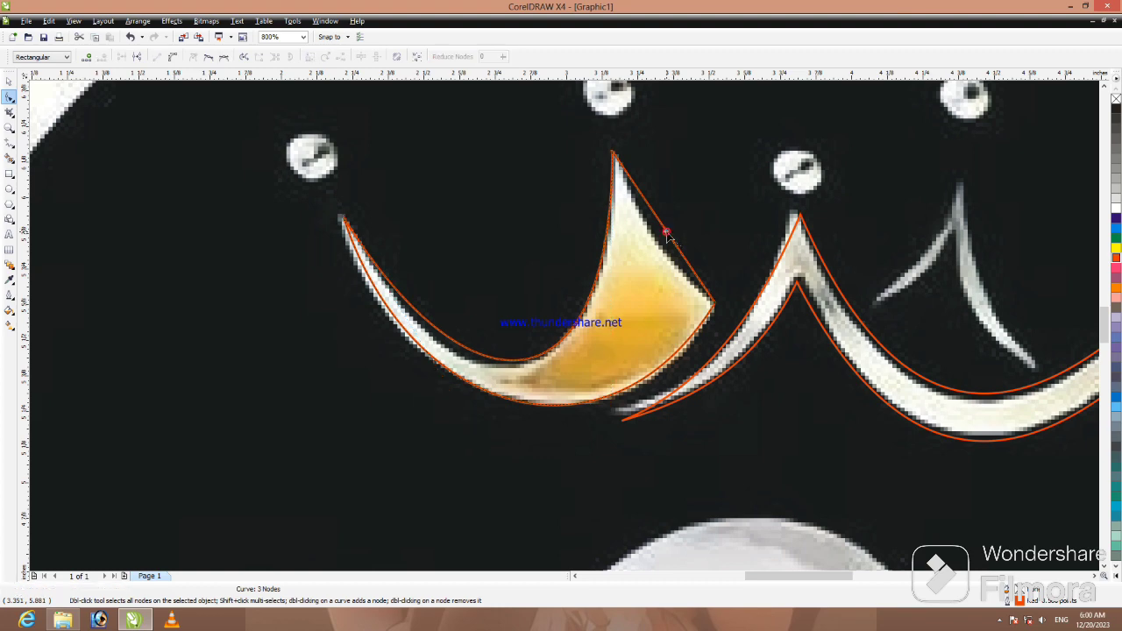
left_click(172, 56)
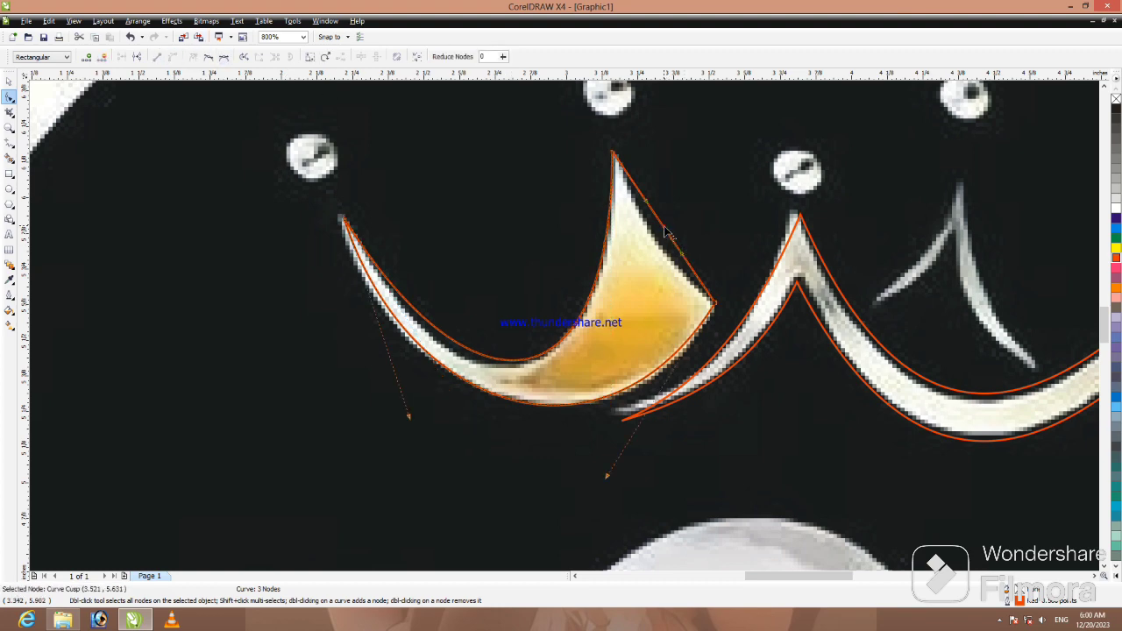
left_click_drag(664, 229, 658, 248)
Trace the small inner peak of the crown with a closed, straight-sided four-node outline and colour the outline magenta
scroll(893, 308, "down", 1)
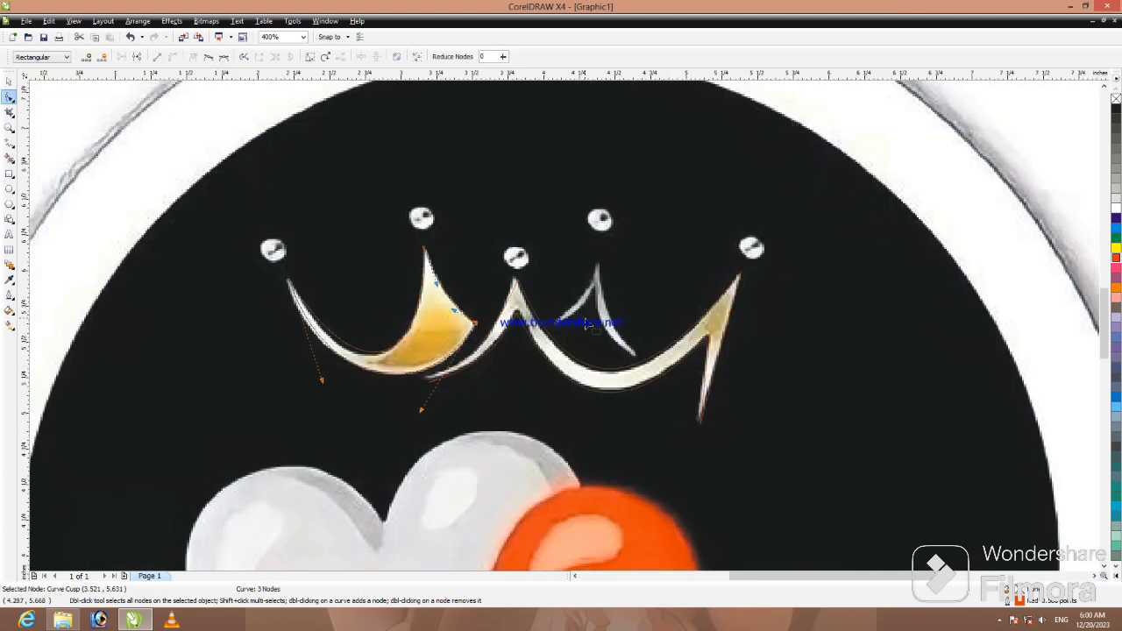
scroll(586, 319, "up", 1)
left_click(8, 145)
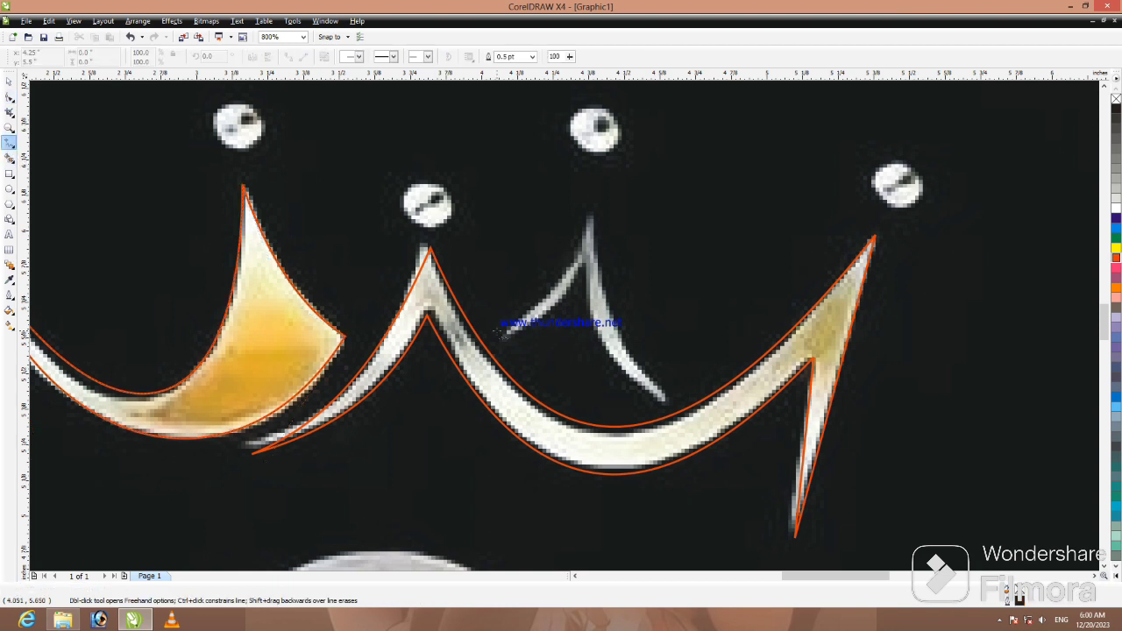
left_click(499, 336)
left_click(593, 205)
left_click(592, 205)
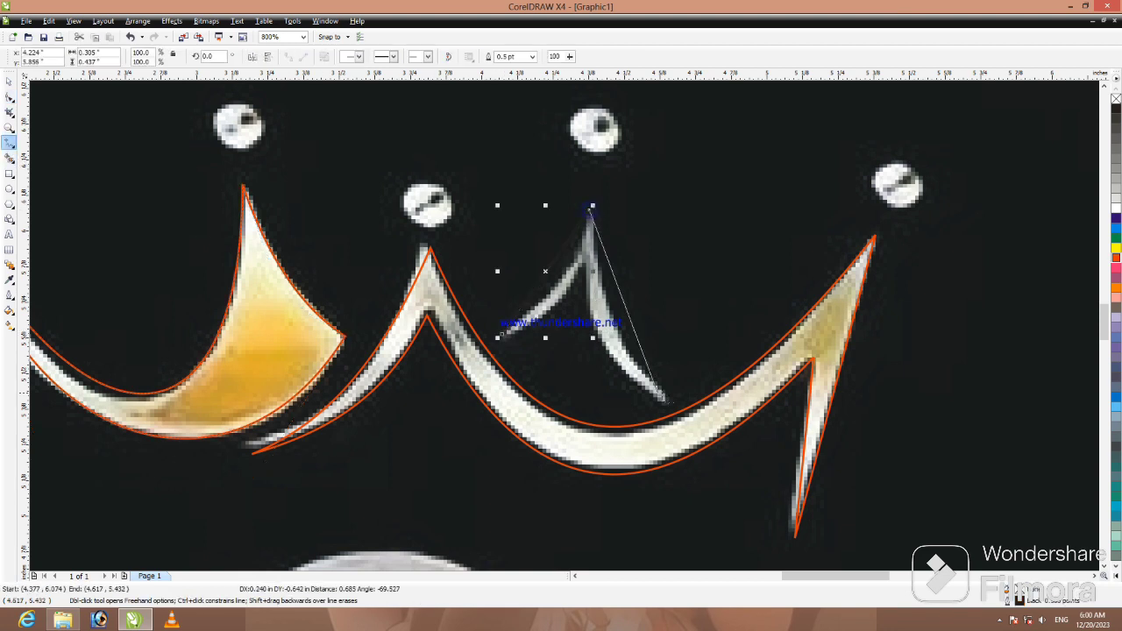
left_click(666, 401)
left_click(583, 267)
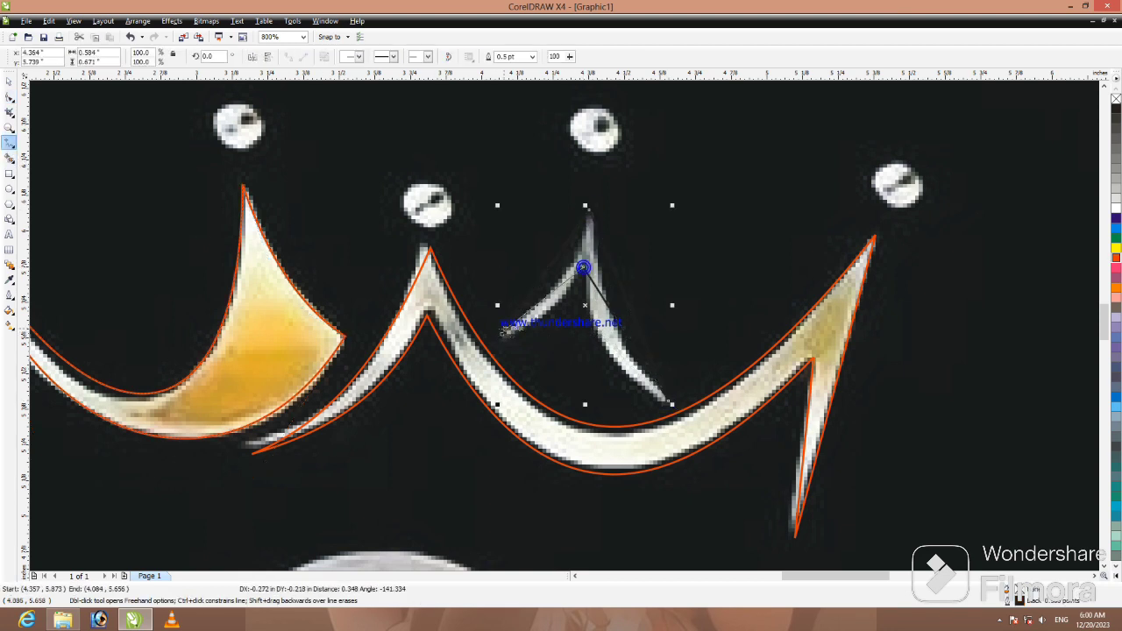
left_click(583, 268)
left_click(5, 80)
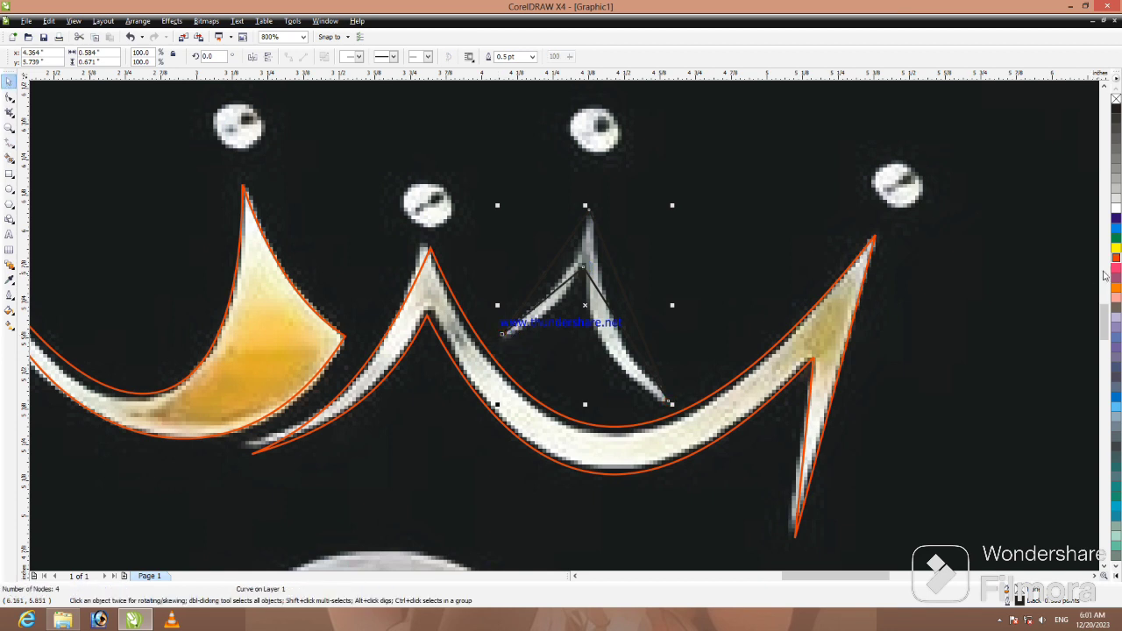
Convert the two left edges of the small inner peak to curves and bend them along its left leg
left_click(8, 96)
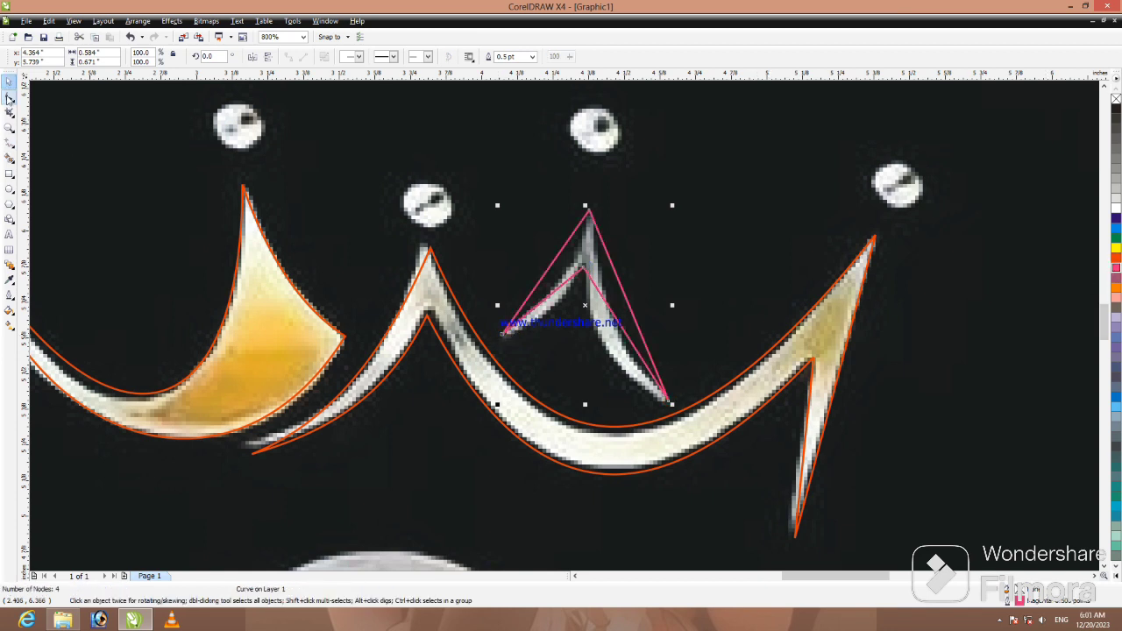
left_click(553, 292)
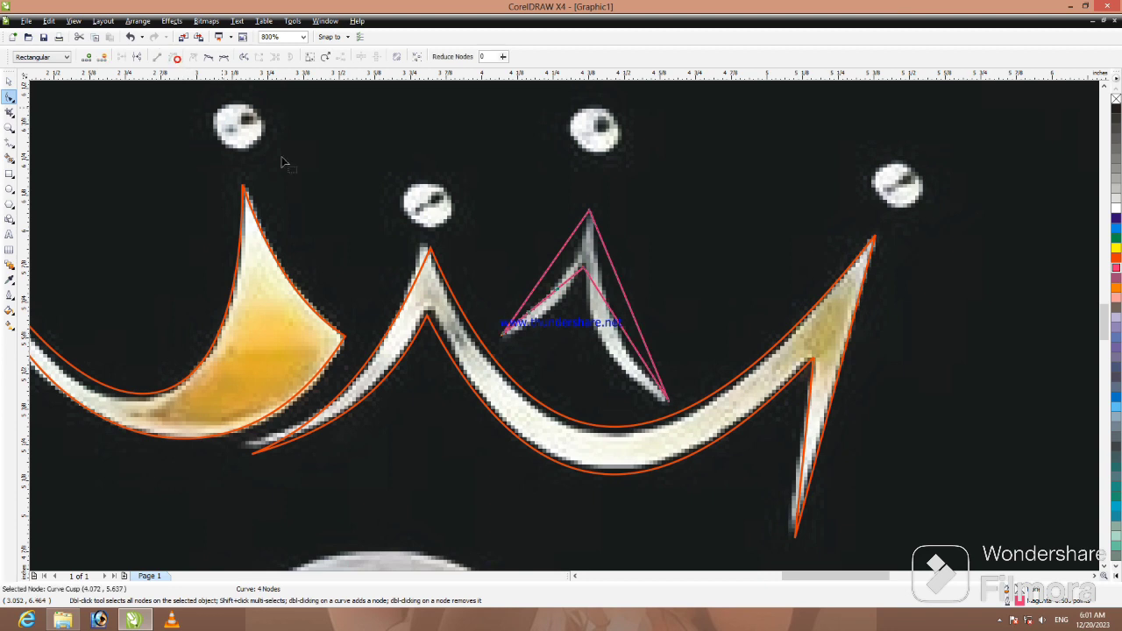
mouse_move(548, 297)
left_mouse_down()
mouse_move(556, 316)
mouse_move(550, 298)
left_mouse_up()
left_click(543, 275)
left_click(175, 57)
Convert the two right edges of the small inner peak to curves and bend them along its right leg
left_click(617, 321)
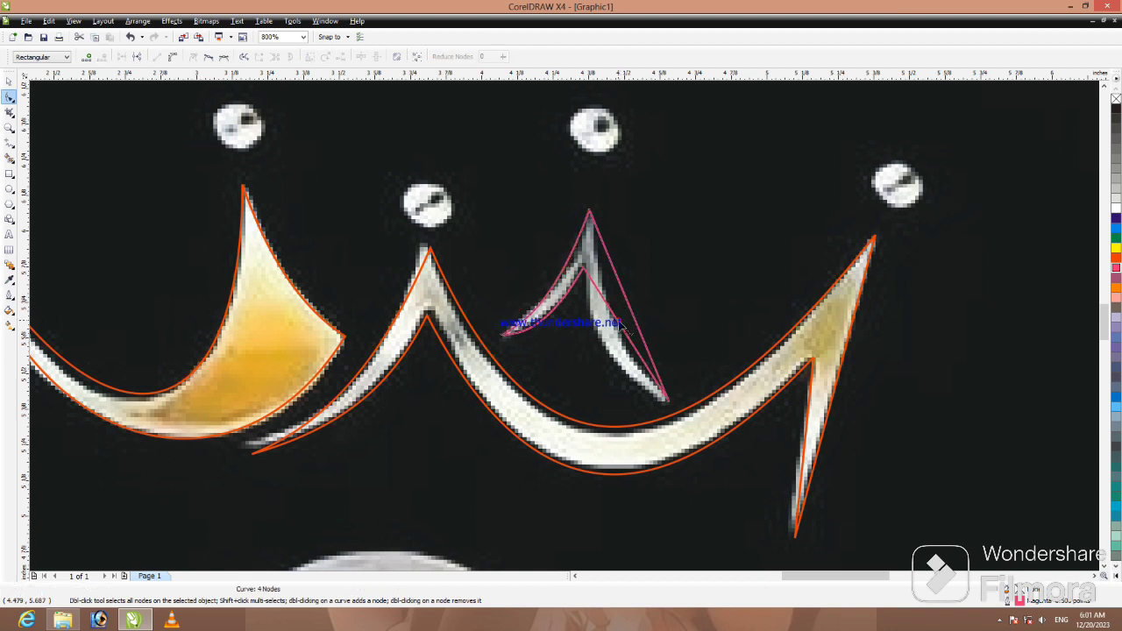
left_click(173, 56)
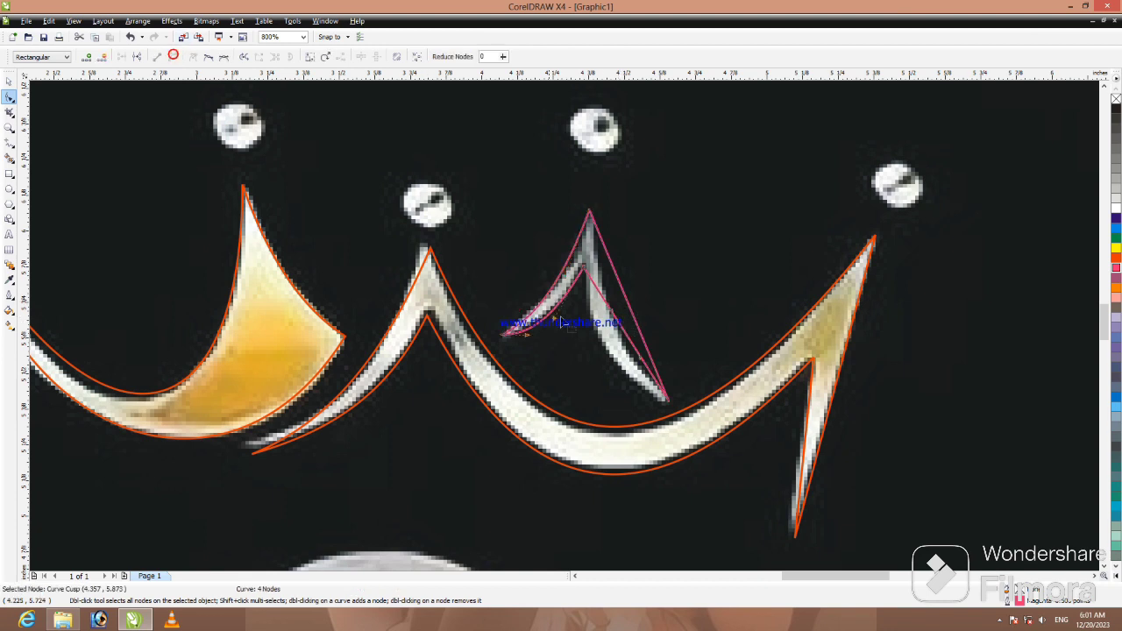
left_click(616, 346)
left_click(630, 306)
left_click(172, 56)
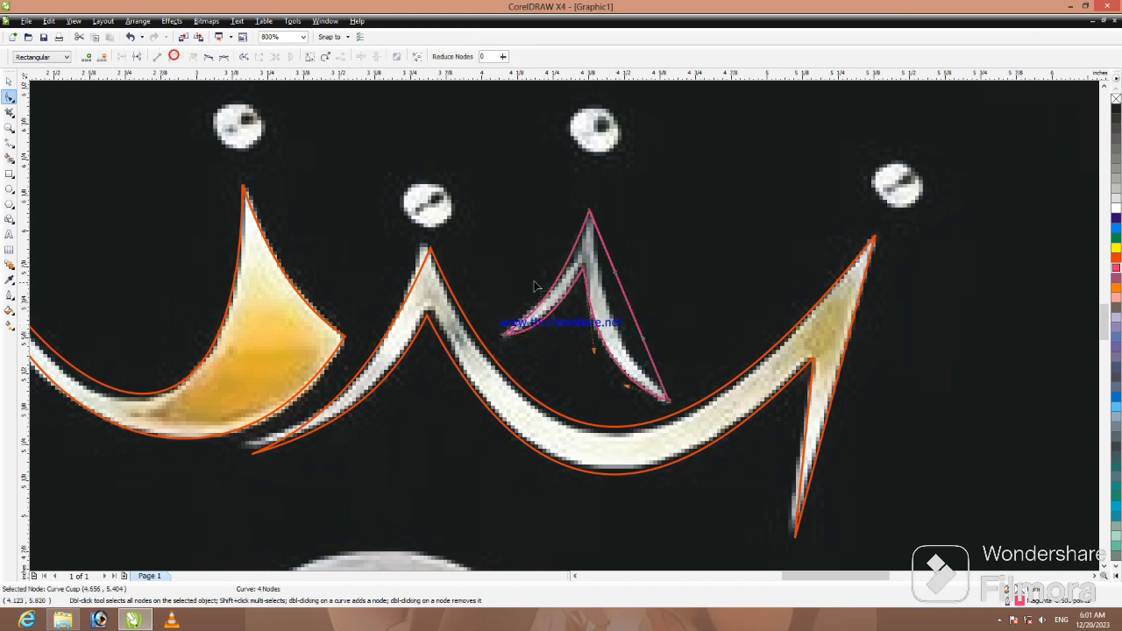
left_click_drag(631, 313, 621, 326)
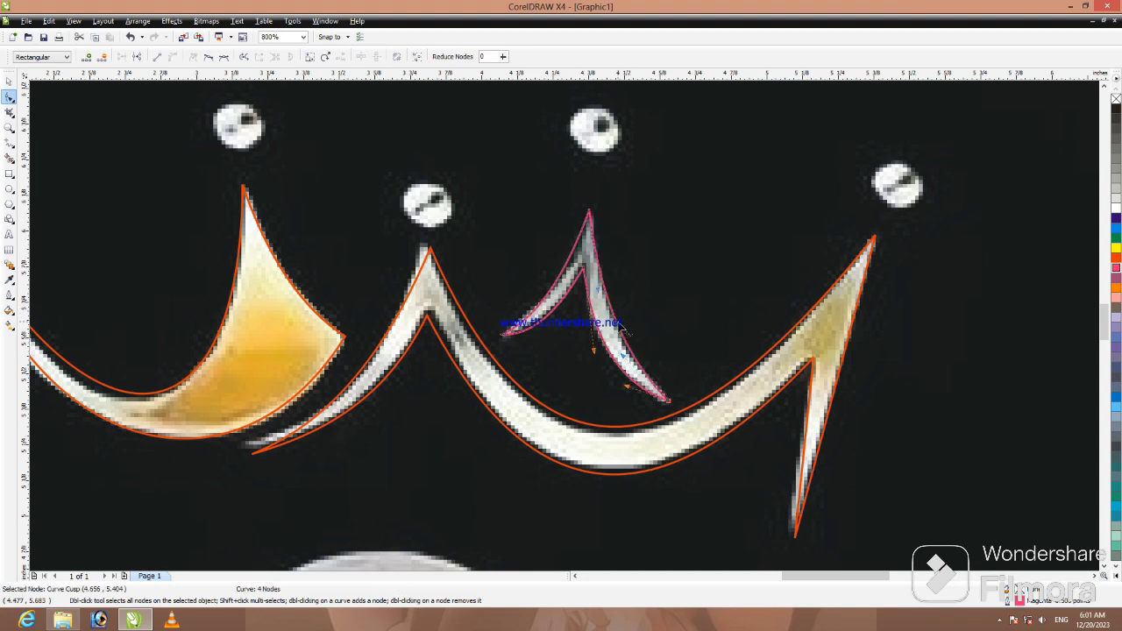
scroll(618, 343, "down", 1)
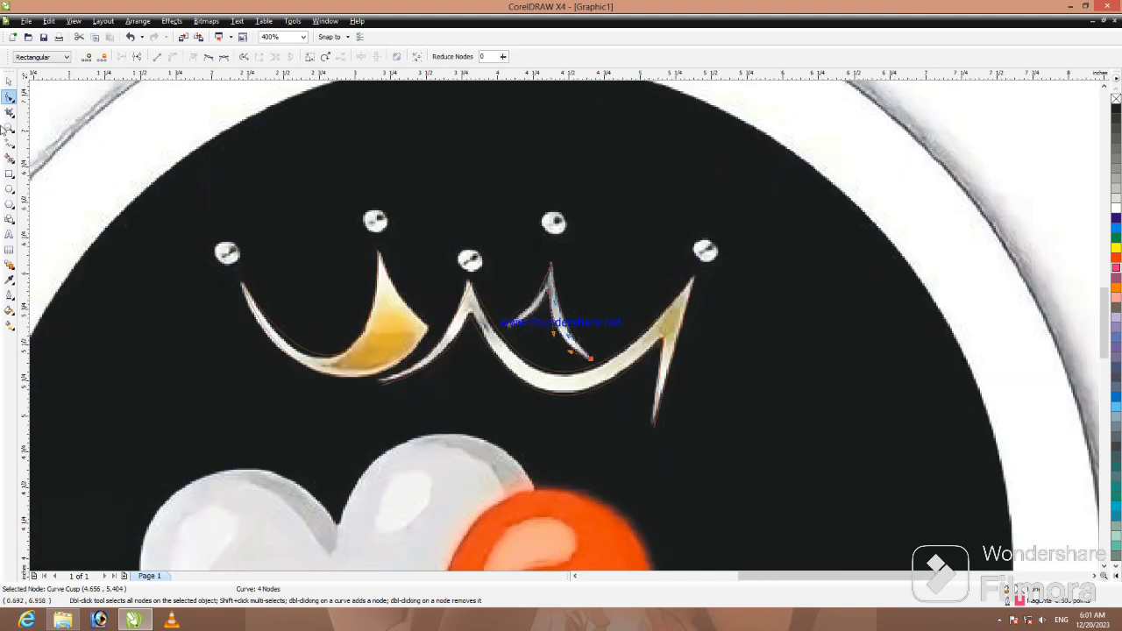
Draw a circle about 0.2 in wide over the leftmost ball of the crown and fill it yellow
left_click(10, 189)
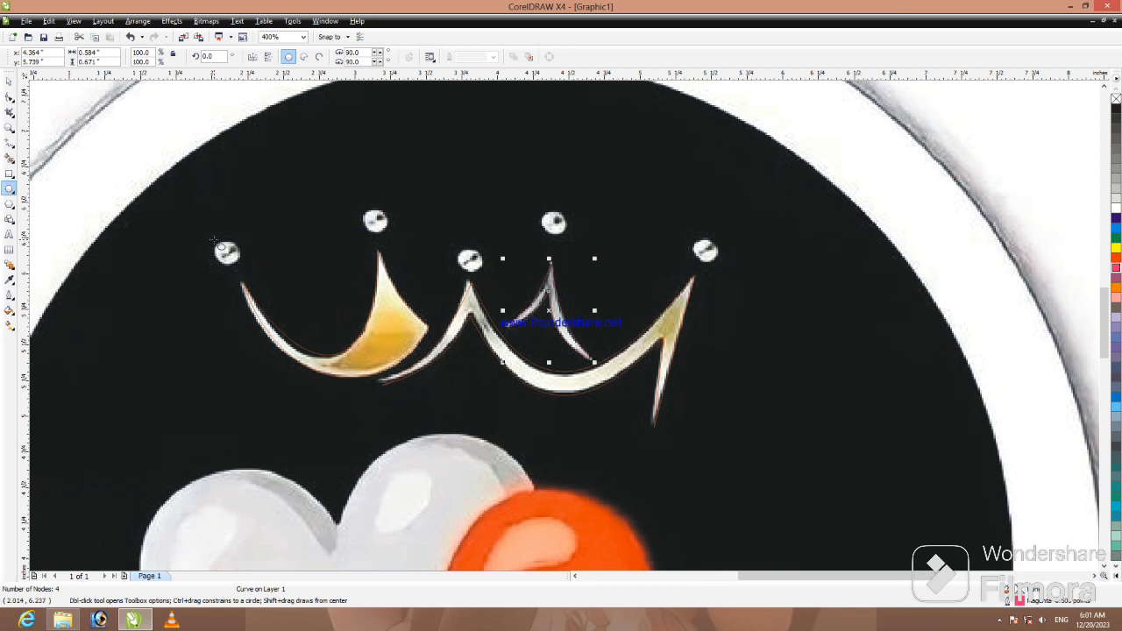
left_click_drag(211, 236, 248, 270)
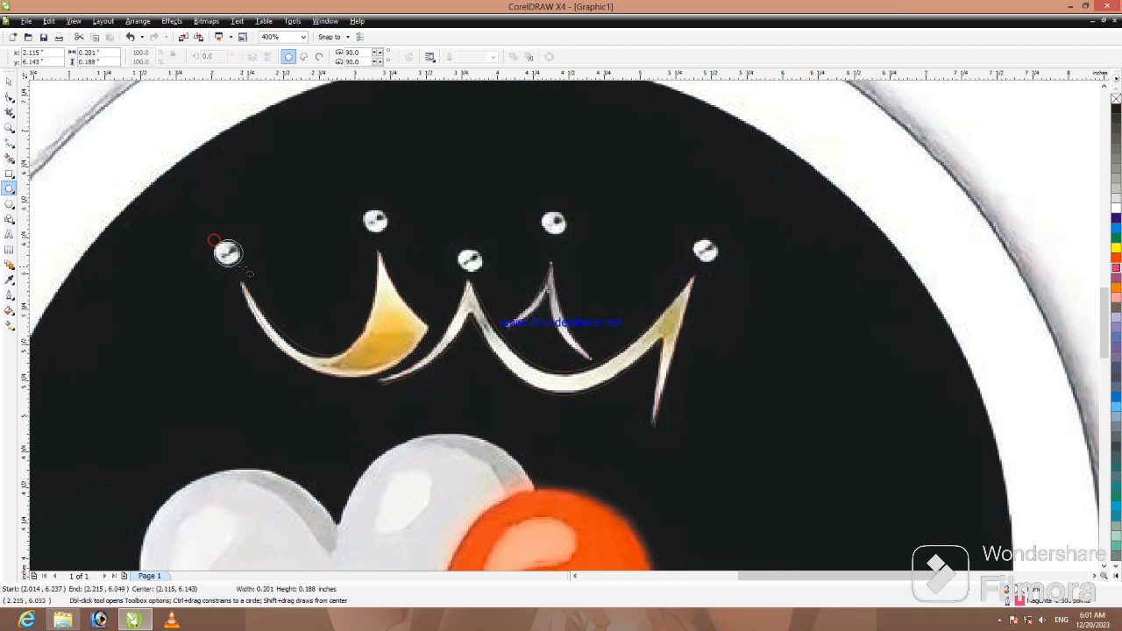
left_click(1115, 249)
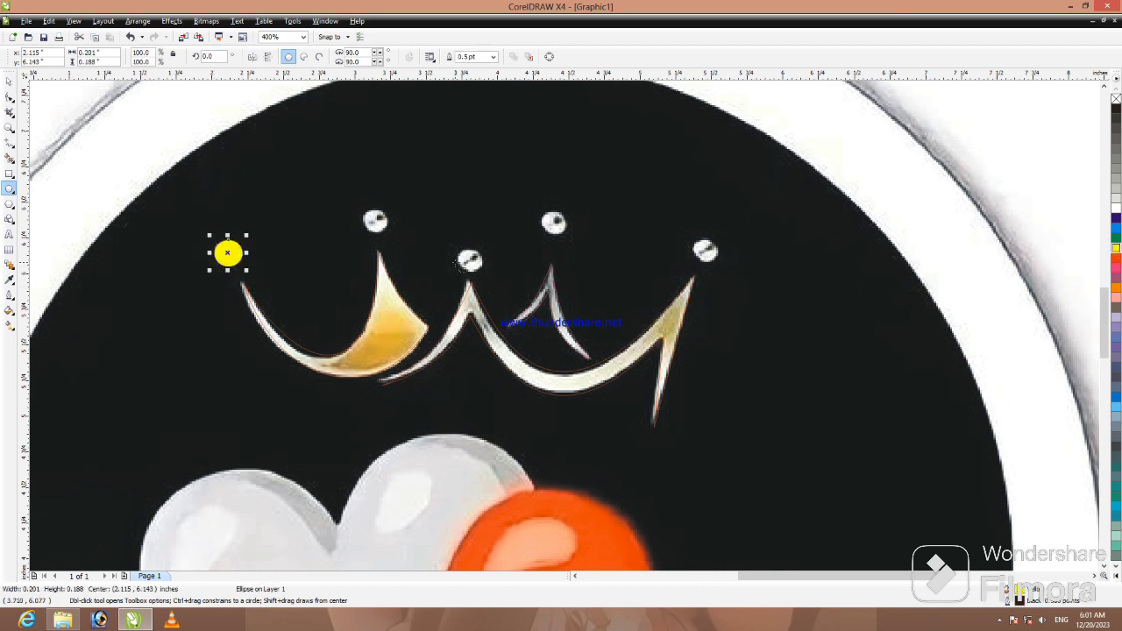
Duplicate the yellow circle four times and place a copy over each of the other crown balls
left_click(7, 81)
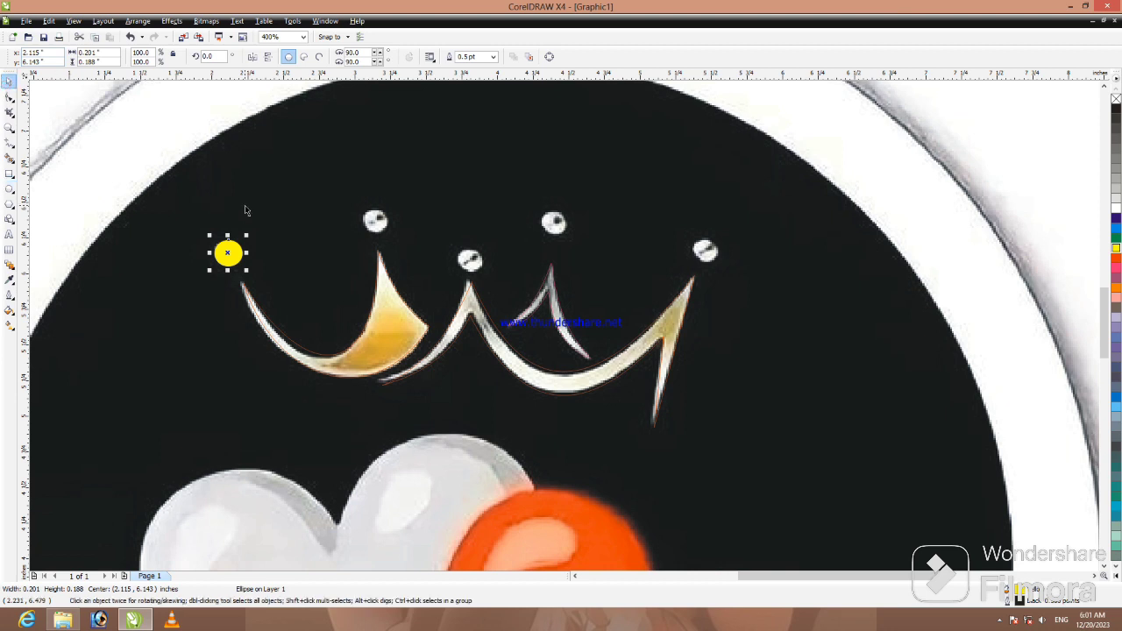
key("ctrl+d")
left_click_drag(266, 217, 377, 222)
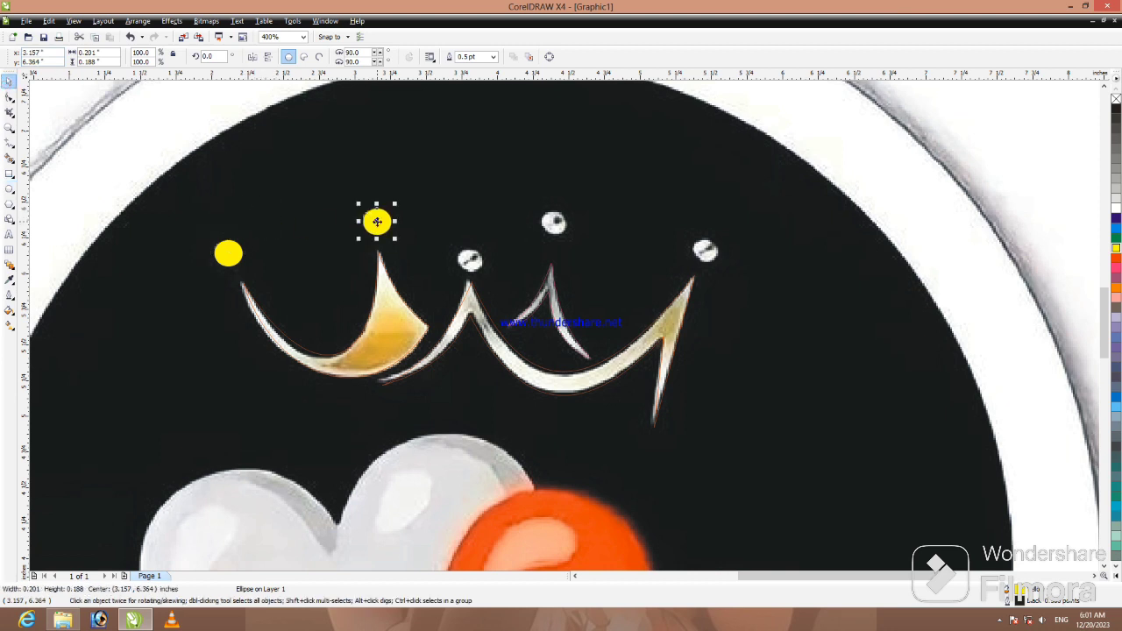
key("ctrl+d")
left_click_drag(523, 190, 470, 260)
key("ctrl+d")
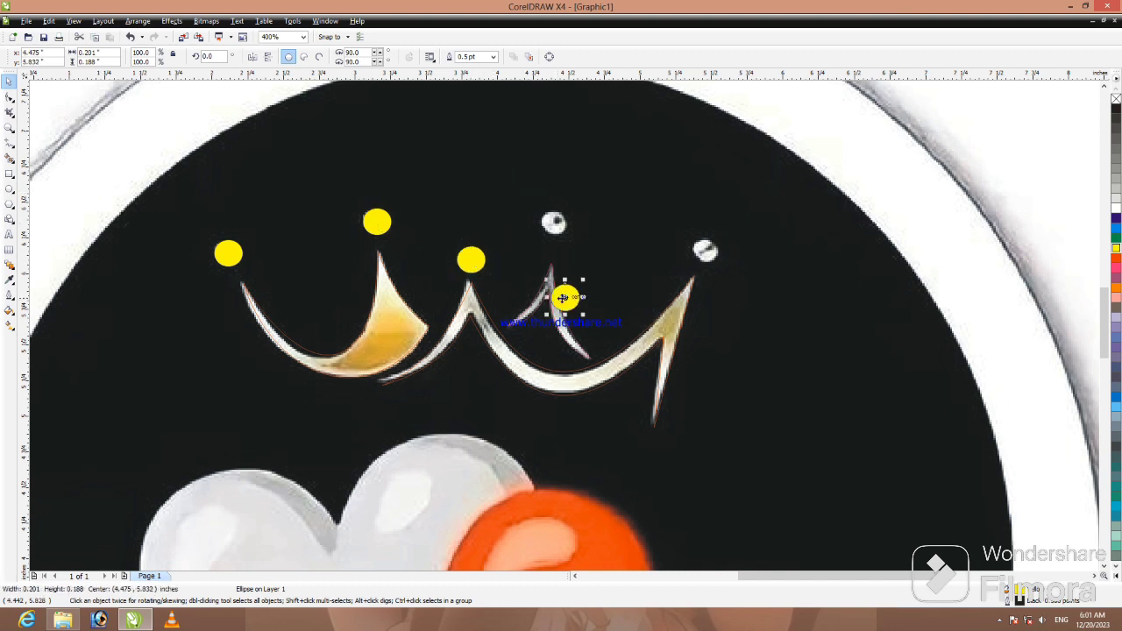
left_click_drag(562, 298, 555, 224)
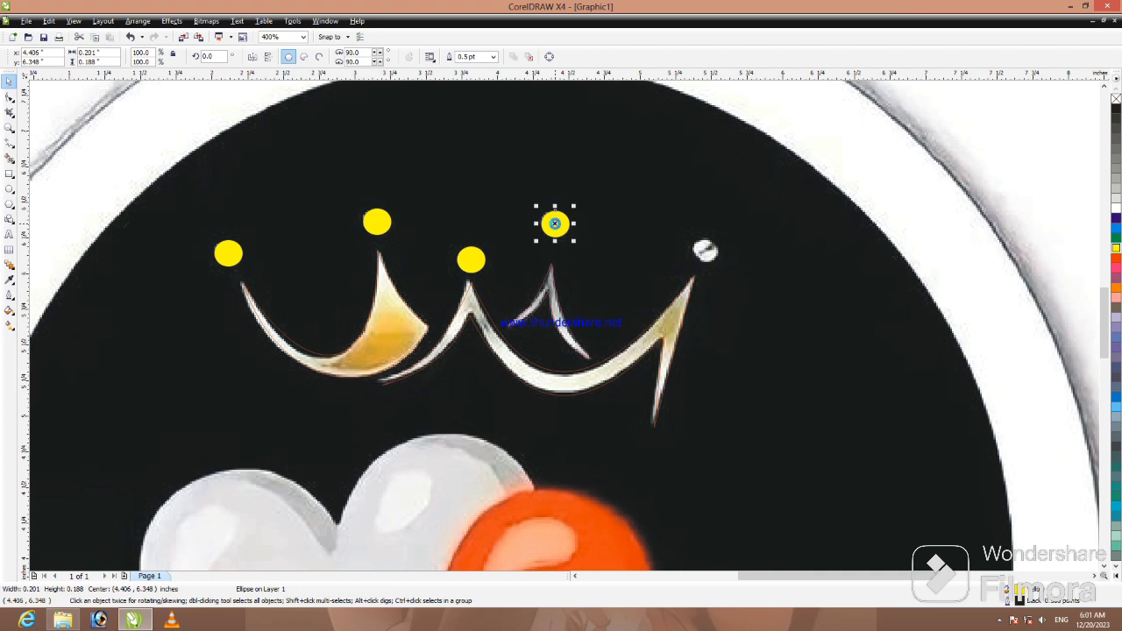
key("ctrl+d")
left_click_drag(639, 188, 705, 249)
Draw a heart from the Basic Shapes, about 3.0 by 2.7 in, over the white heart
scroll(533, 285, "down", 1)
scroll(565, 325, "down", 2)
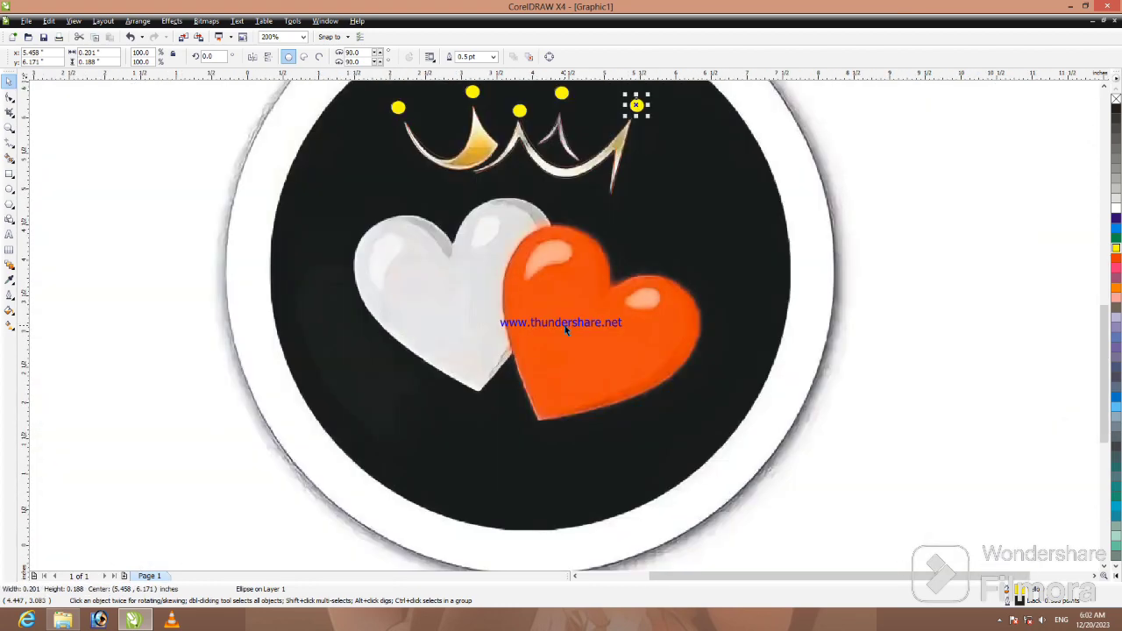
left_click(13, 194)
left_click(17, 223)
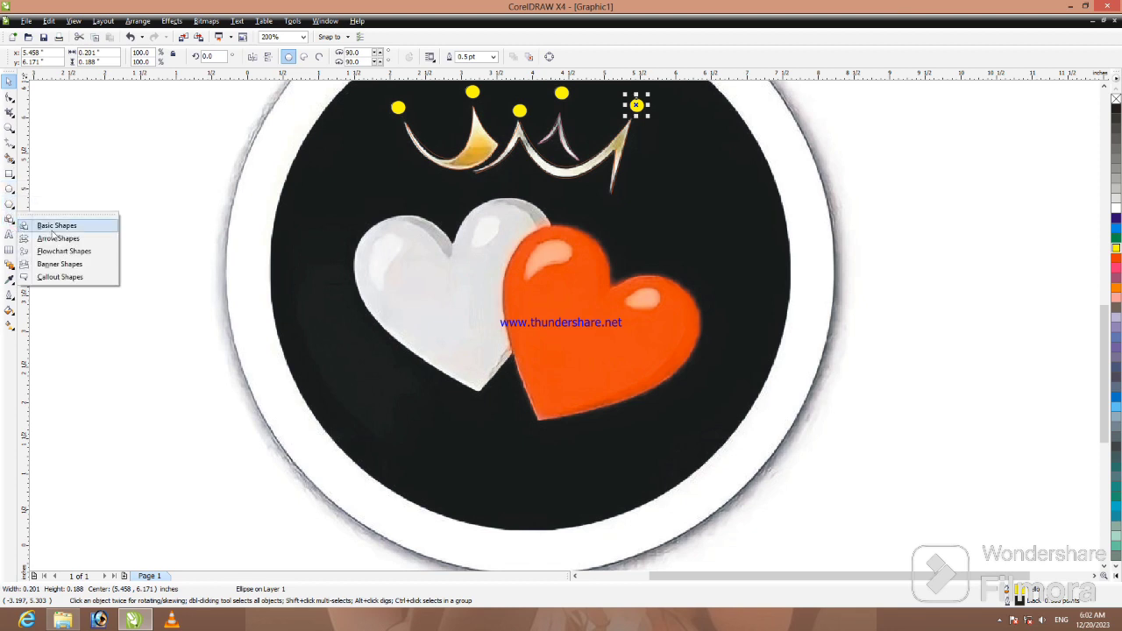
left_click(54, 226)
left_click(289, 57)
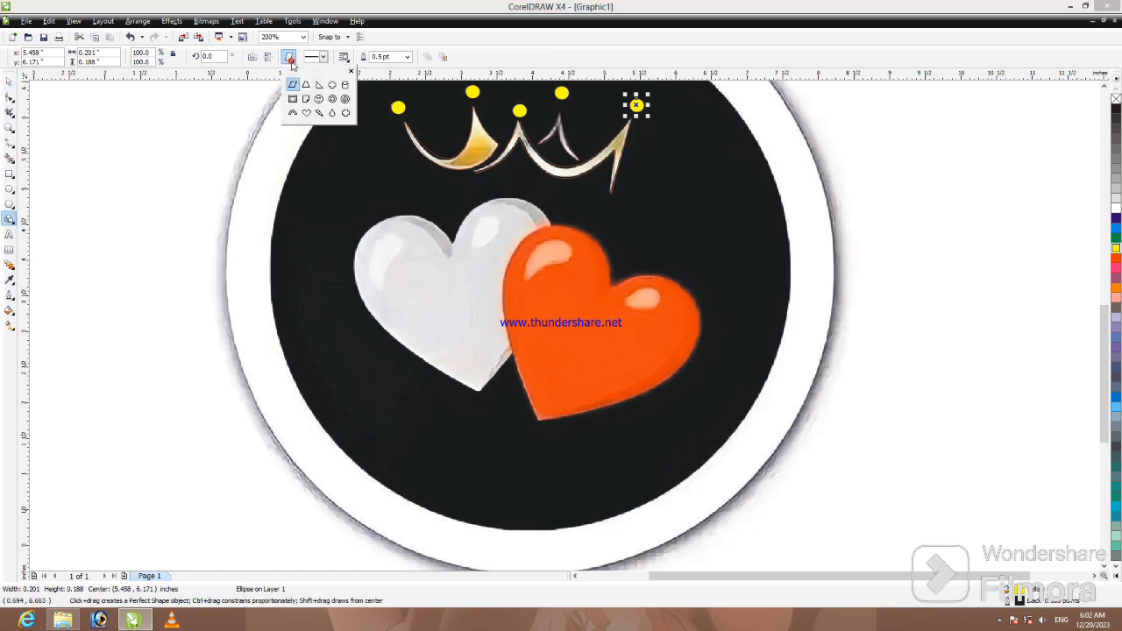
left_click(306, 113)
left_click_drag(366, 210, 583, 401)
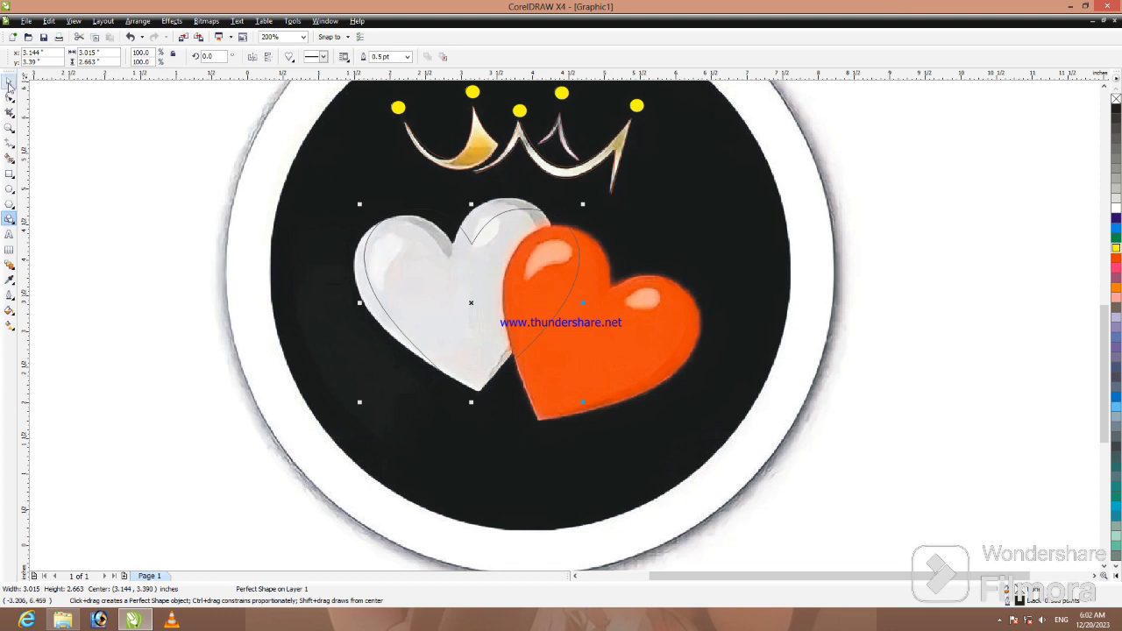
Shift the drawn heart slightly down and left toward the white heart's outline and fill it yellow
left_click(8, 81)
left_click(1116, 257)
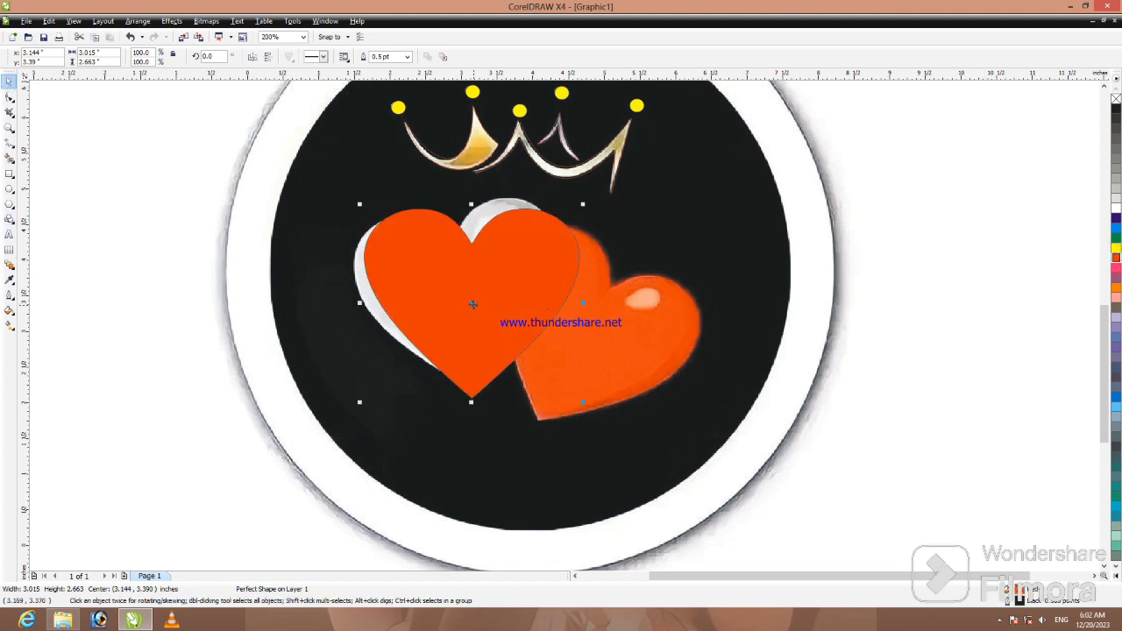
left_click_drag(472, 305, 458, 311)
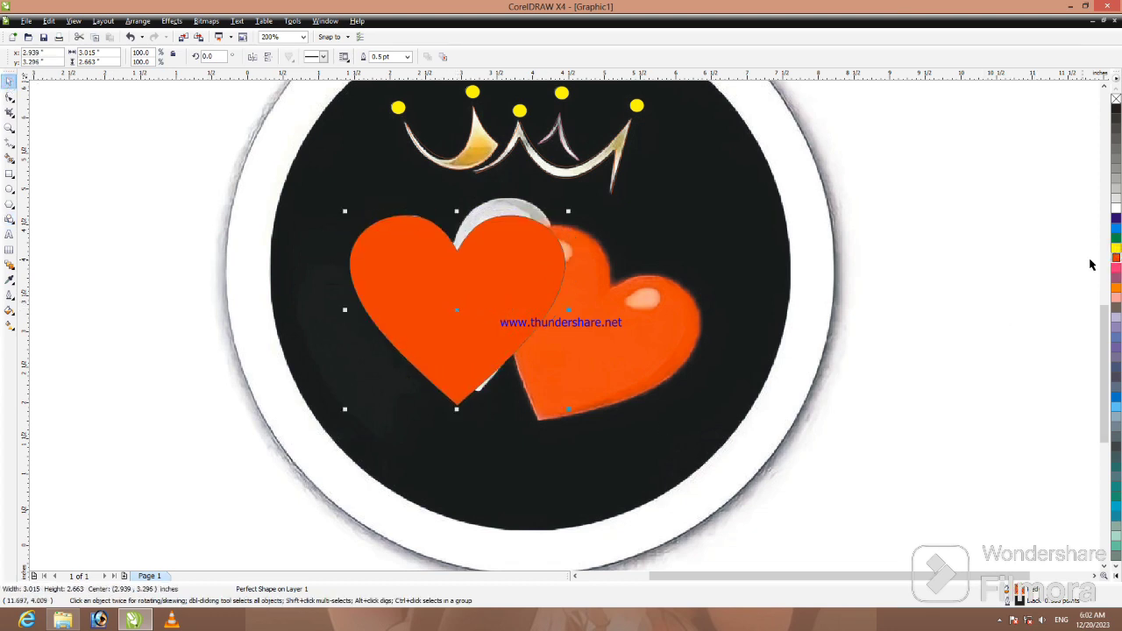
left_click(1116, 248)
Rotate the yellow heart to about 11.8 degrees and align it with the white heart in the artwork
left_click(465, 327)
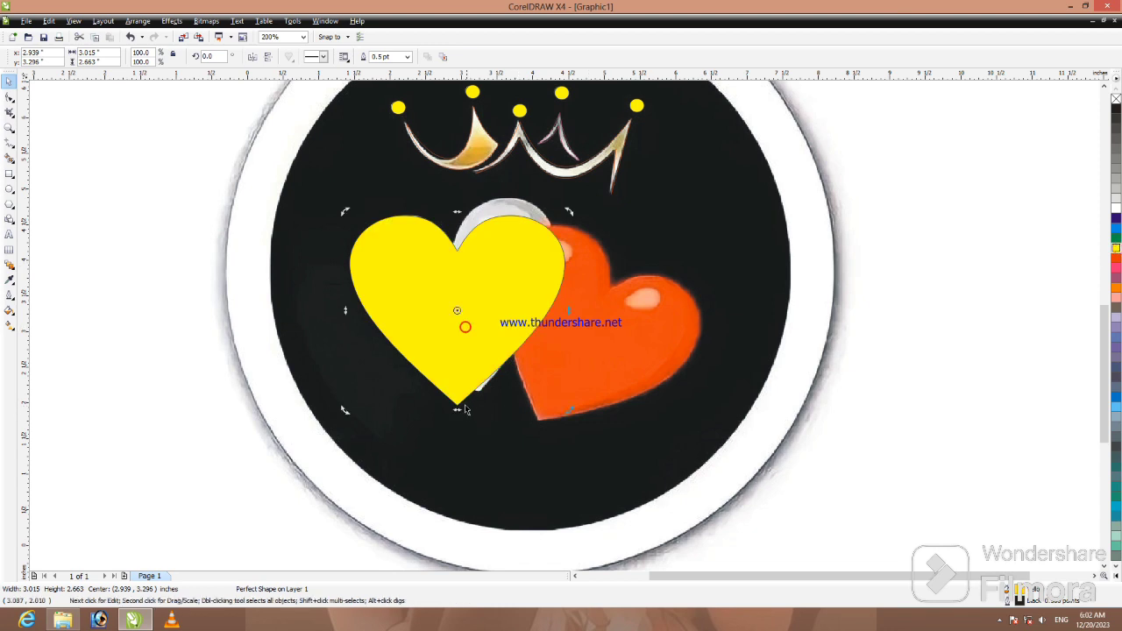
left_click_drag(571, 410, 592, 389)
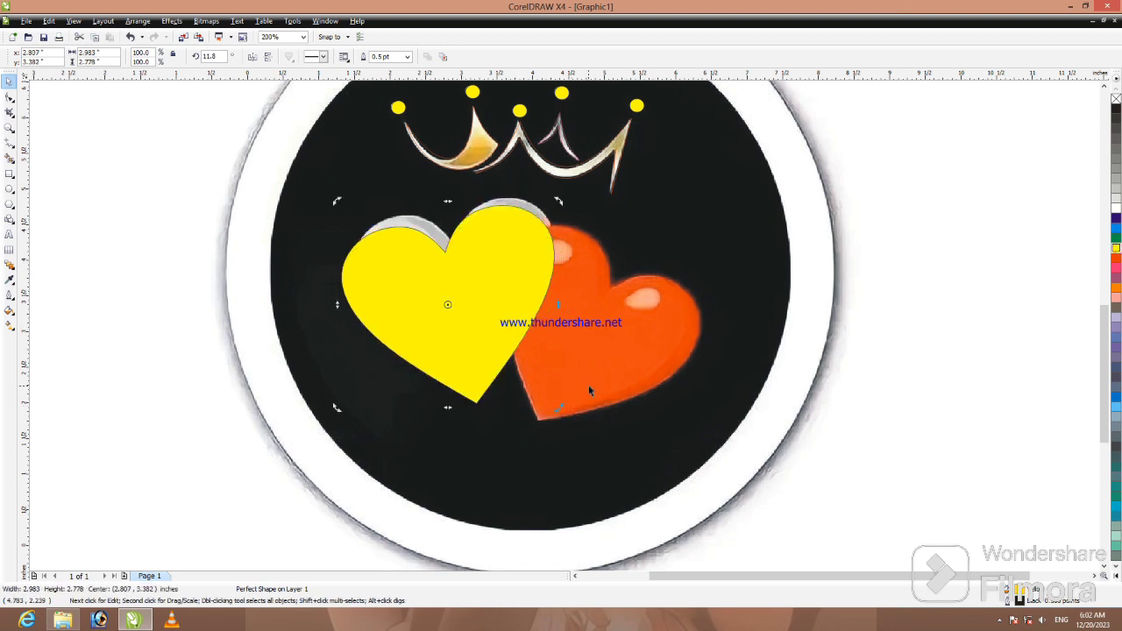
left_click_drag(462, 329, 463, 322)
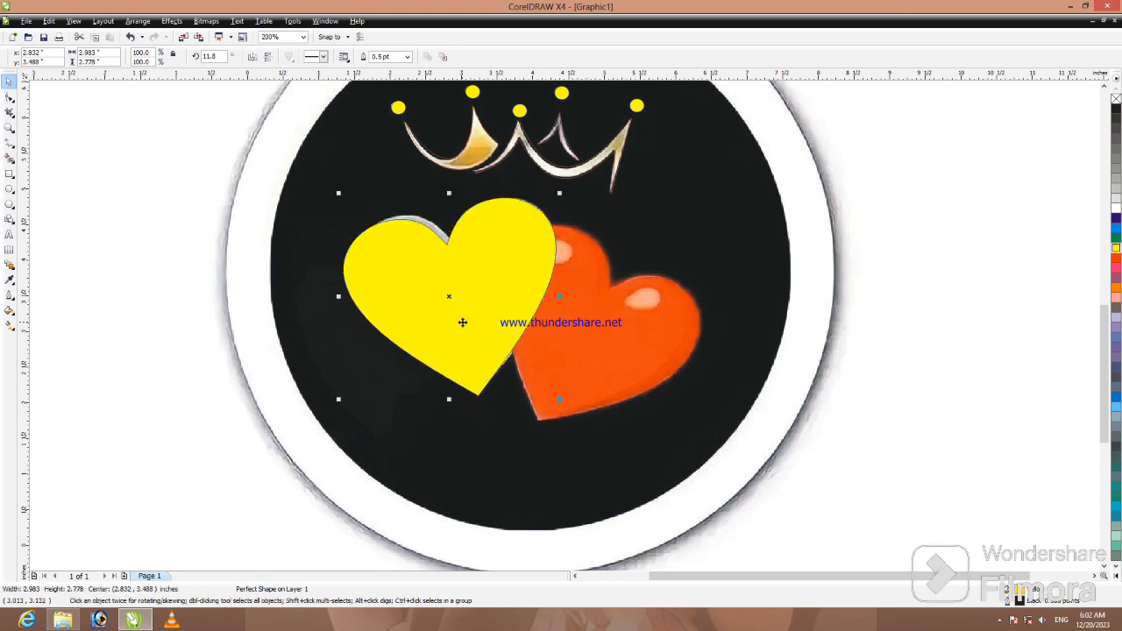
Duplicate the yellow heart as a blue copy over the orange heart, rotated to about 331.5 degrees to match it
key("ctrl+d")
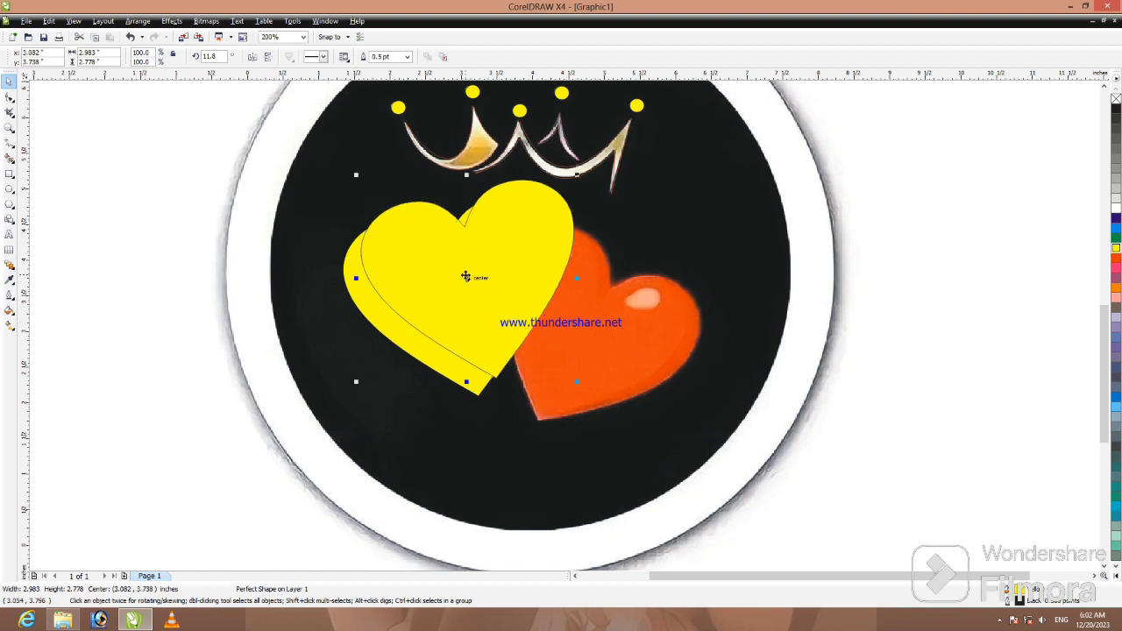
left_click_drag(466, 277, 573, 326)
left_click(1115, 228)
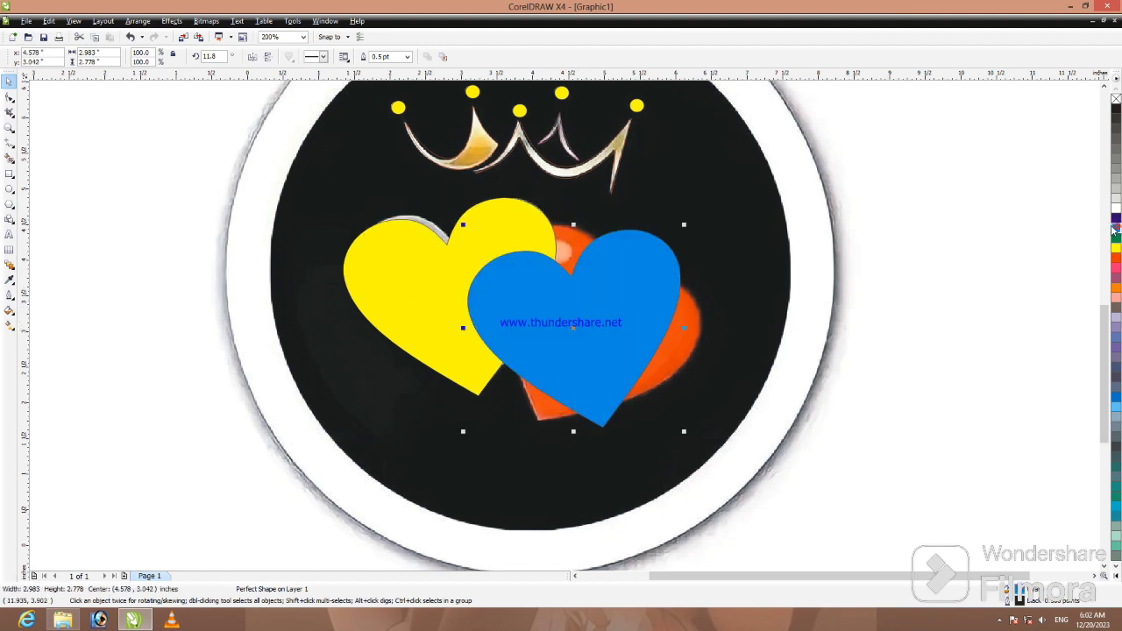
left_click(604, 371)
left_click_drag(683, 431, 590, 456)
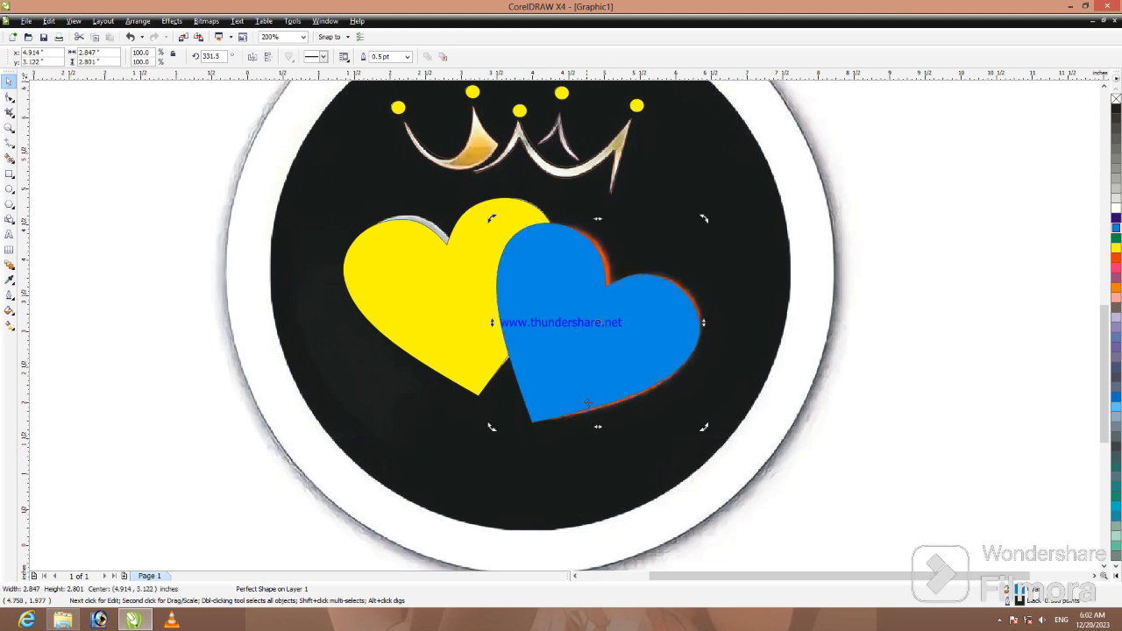
Trim the yellow heart where the blue one overlaps it, and move both hearts off the artwork to the left of the page
scroll(587, 402, "down", 1)
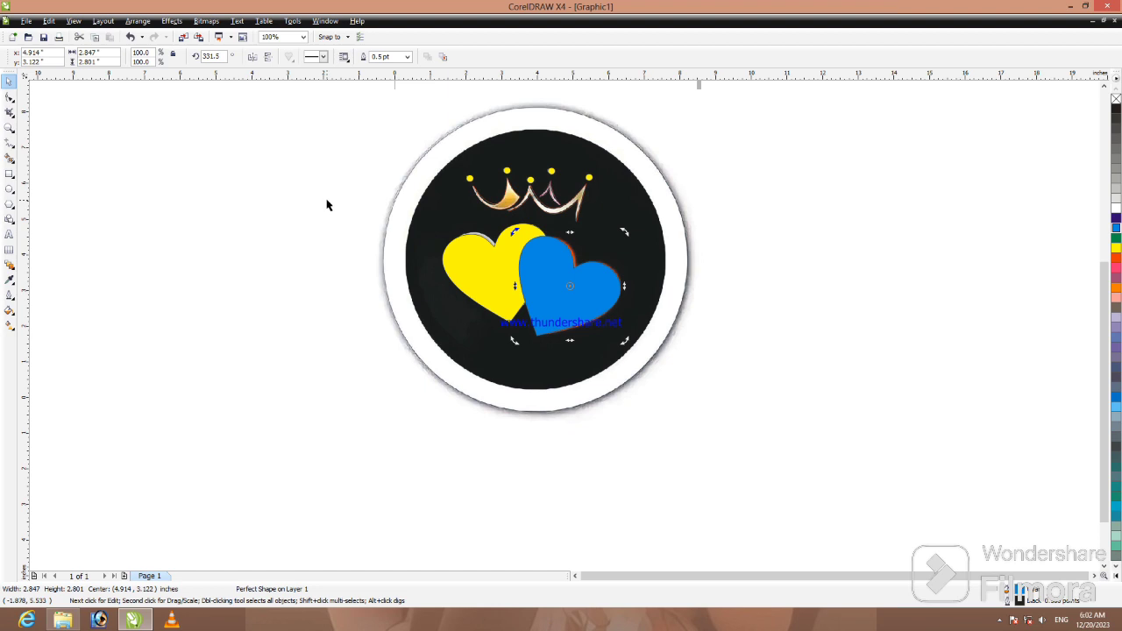
left_click_drag(326, 204, 652, 384)
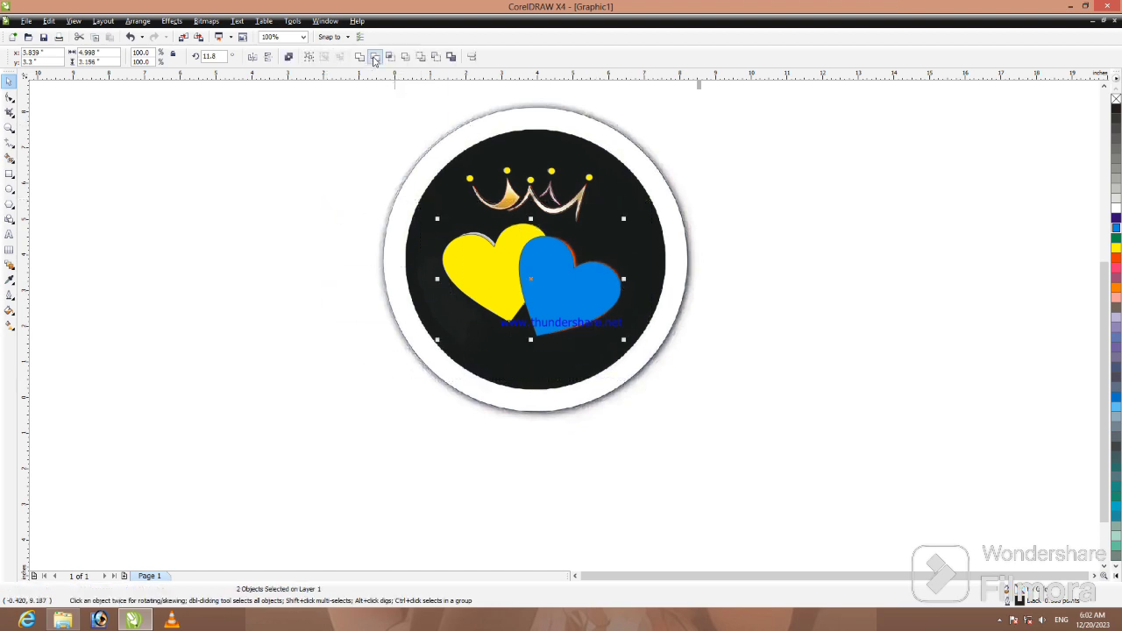
left_click(374, 57)
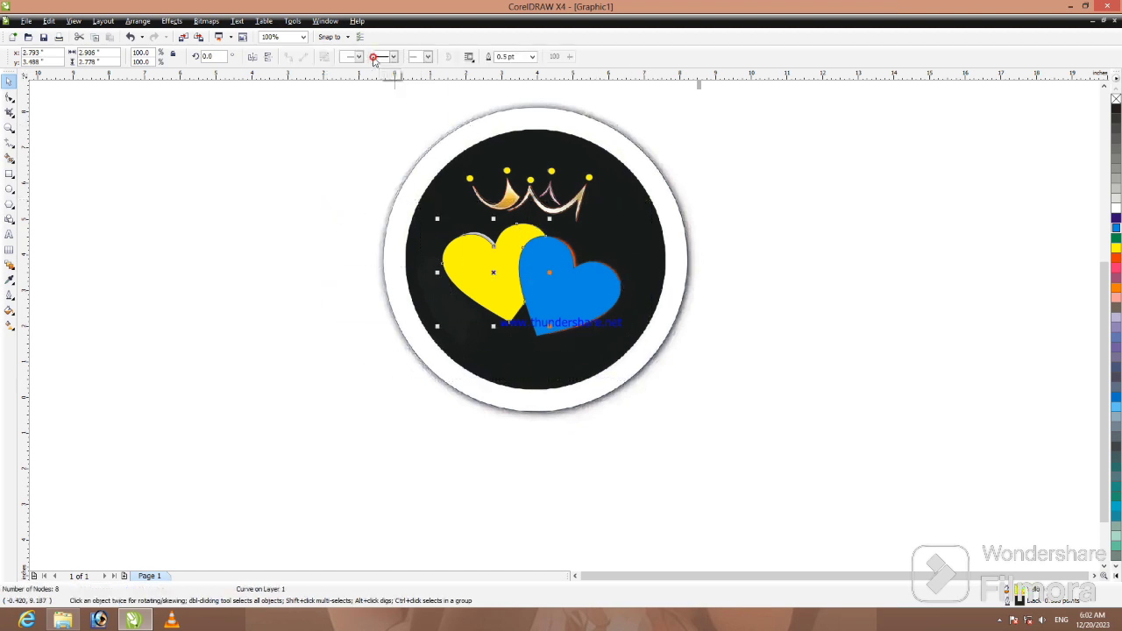
left_click_drag(502, 281, 134, 263)
left_click_drag(553, 295, 186, 275)
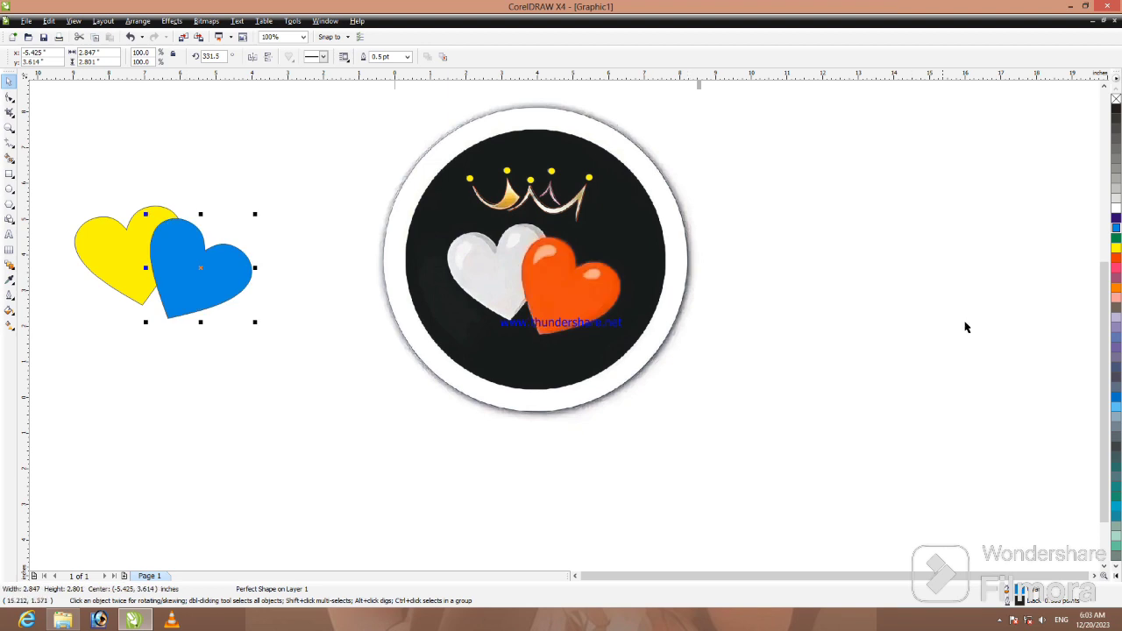
Recolour the blue heart orange-red and the yellow heart green
left_click(1116, 257)
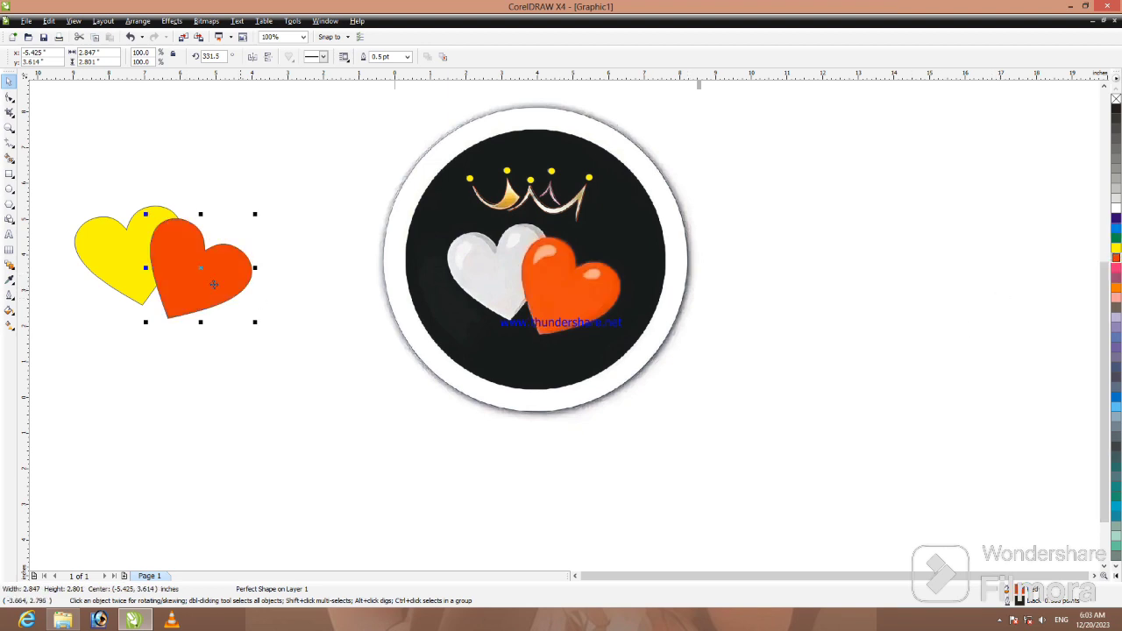
left_click(135, 254)
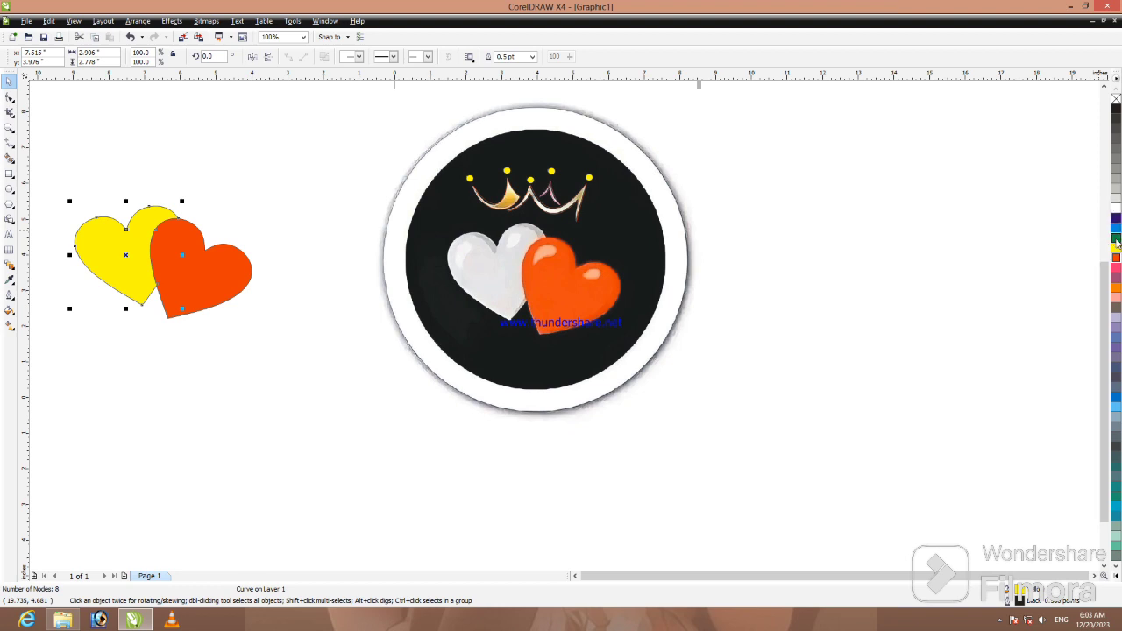
left_click(1115, 238)
Move the logo image to the right of the page and fill all the traced crown pieces yellow with no outline
left_click_drag(358, 116, 744, 225)
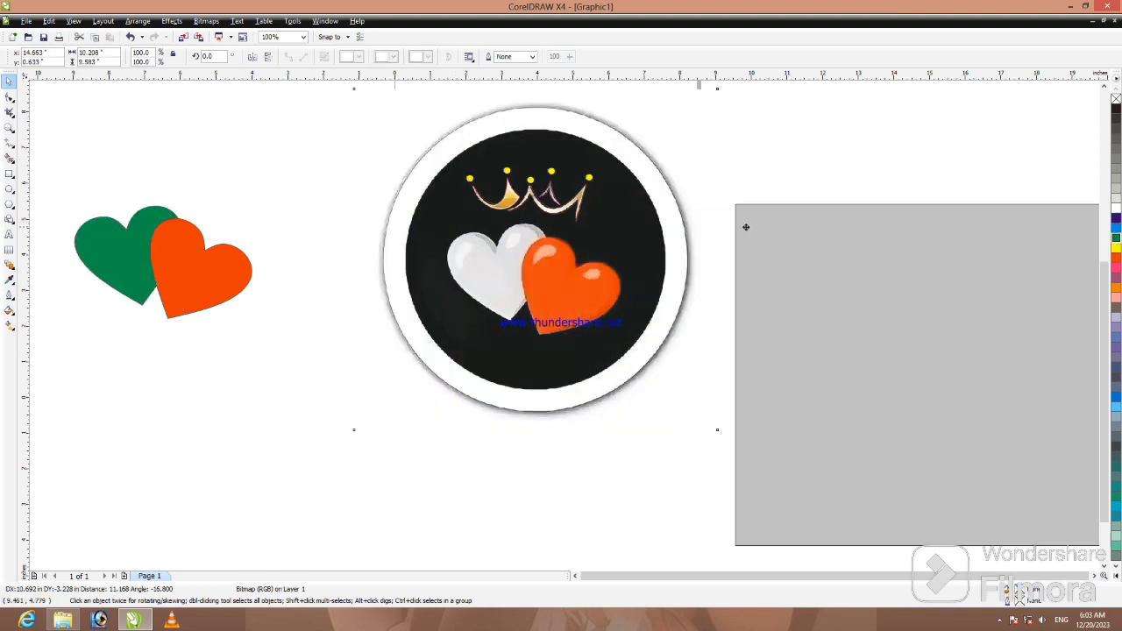
left_click_drag(324, 132, 666, 266)
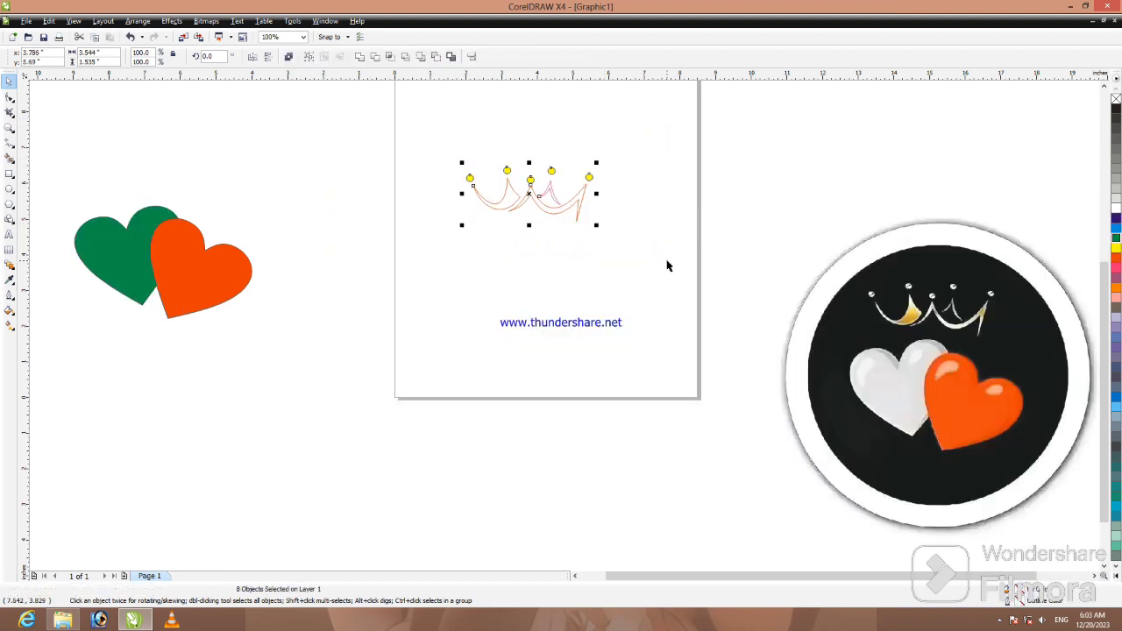
left_click(1116, 248)
right_click(1116, 99)
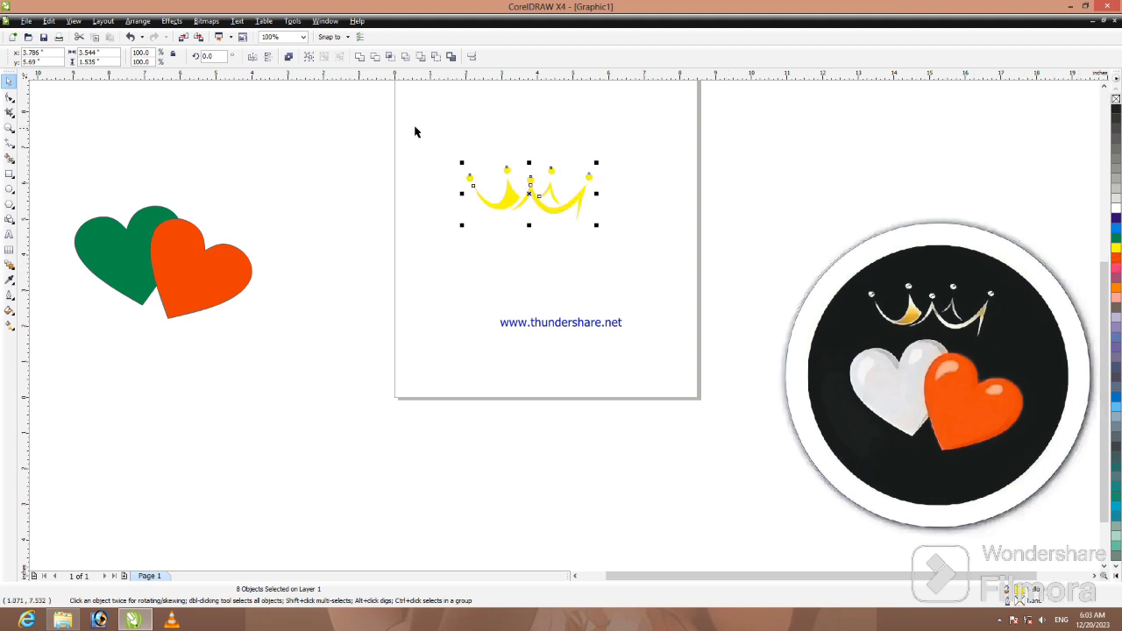
Weld the crown pieces into a single curve and place it above the green and orange-red hearts
left_click(358, 56)
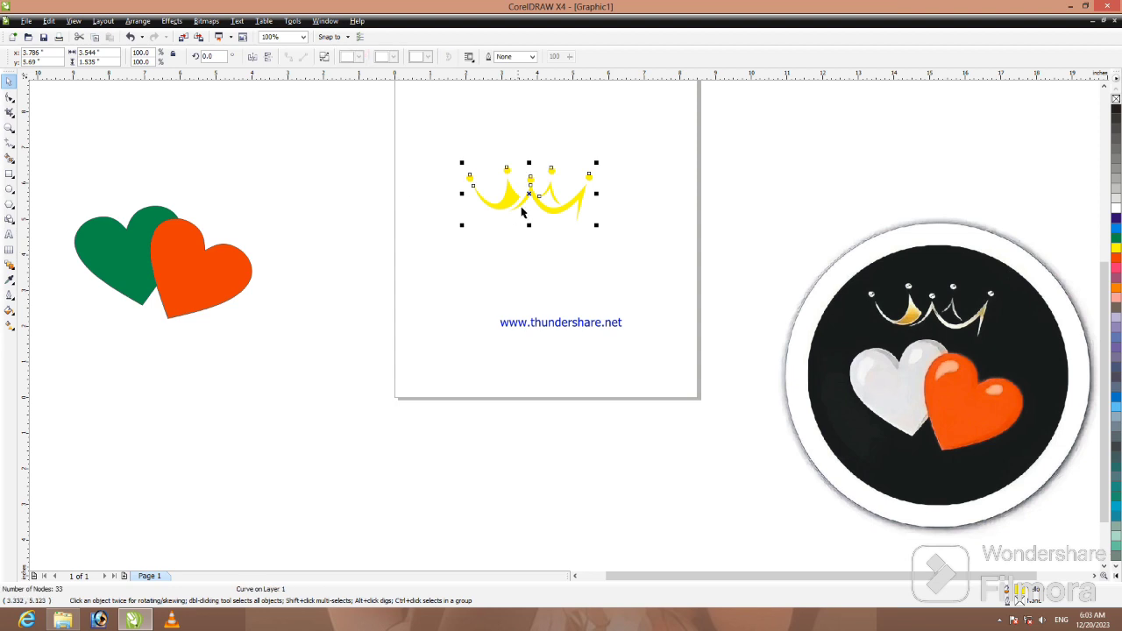
left_click_drag(527, 193, 157, 183)
left_click_drag(282, 113, 53, 355)
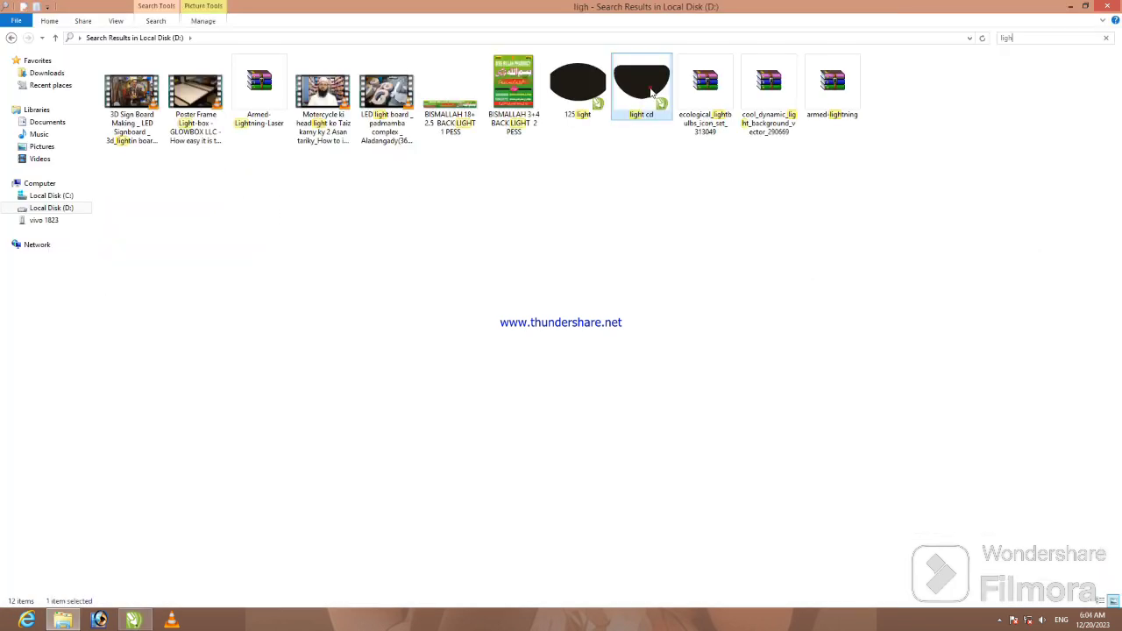
Bring the "light cd" file from the D: drive search results into the drawing, to the left of the page
left_click_drag(651, 89, 256, 298)
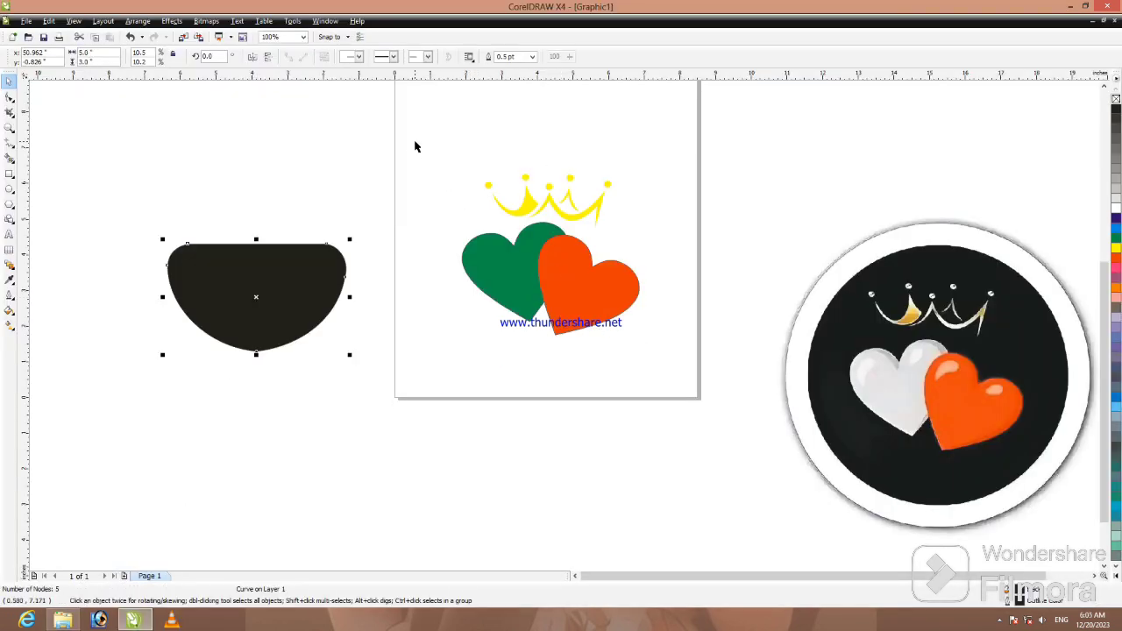
left_click_drag(416, 141, 476, 275)
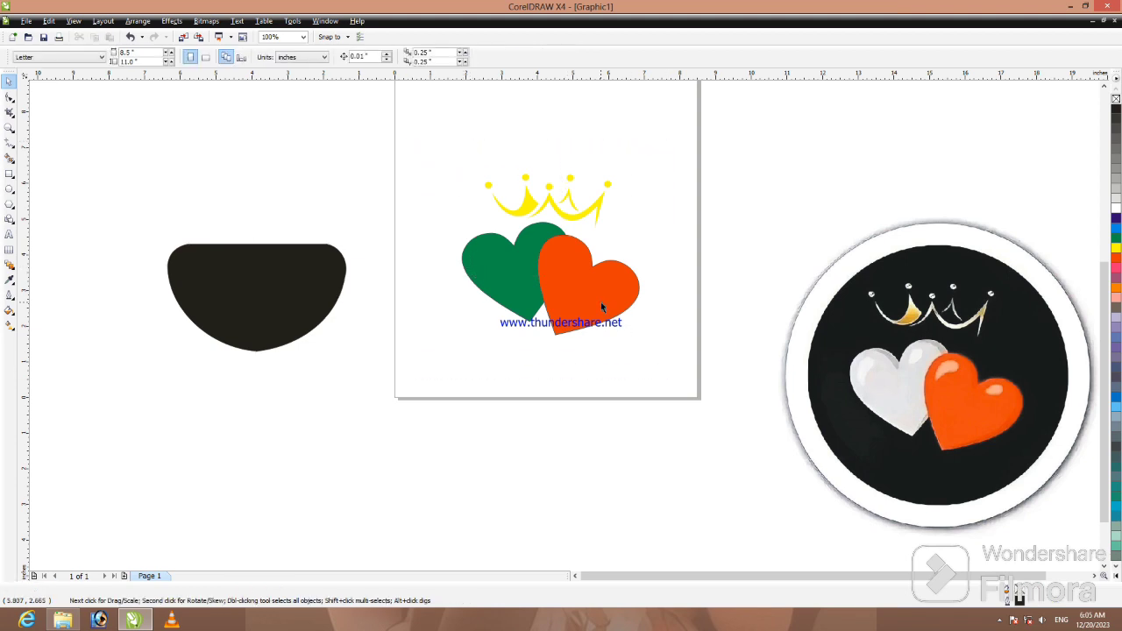
Scale the crown and both hearts down together and place them on the black light shape
left_click_drag(417, 129, 668, 373)
left_click_drag(646, 336, 523, 263)
left_click_drag(490, 199, 256, 289)
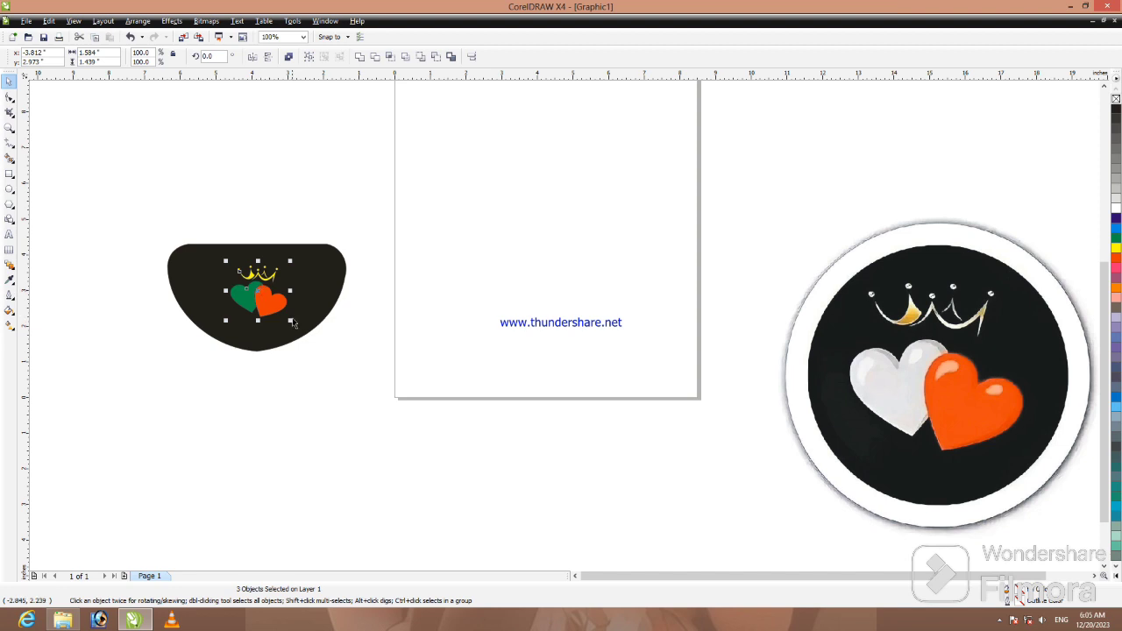
Enlarge the crown and hearts to about 2.6 by 2.4 in within the black shape and nudge them down
left_click_drag(306, 334, 309, 336)
key("Down")
key("Down")
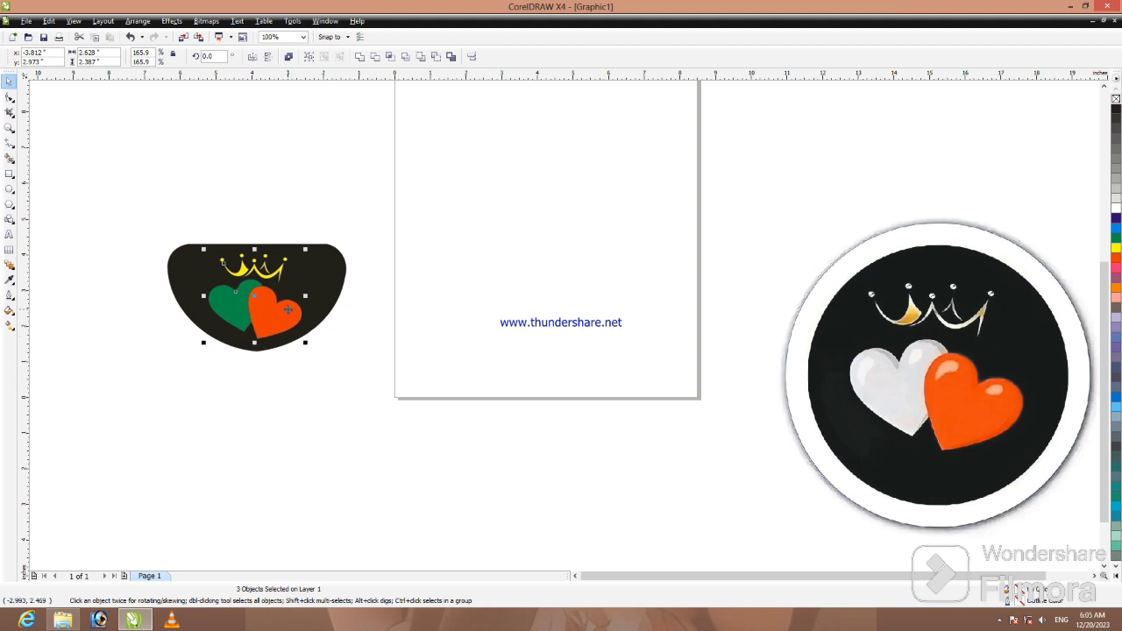
scroll(290, 309, "up", 1)
left_click(600, 147)
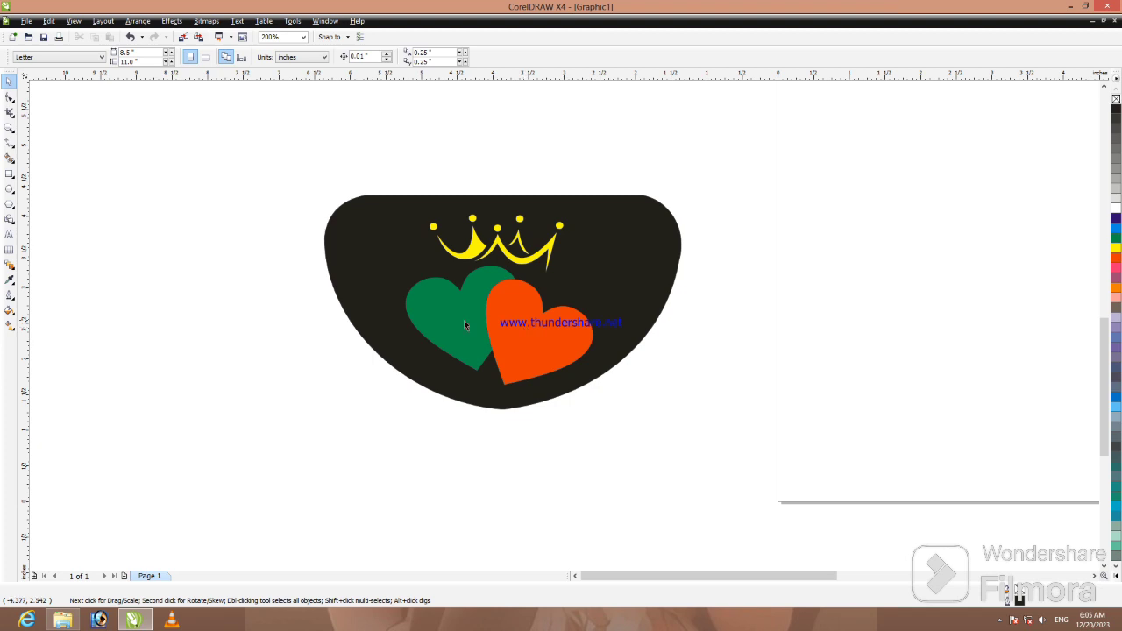
Trim the black shape with the orange-red heart and delete that heart, keeping the crown and green heart moved clear of the shape
left_click_drag(303, 145, 566, 400)
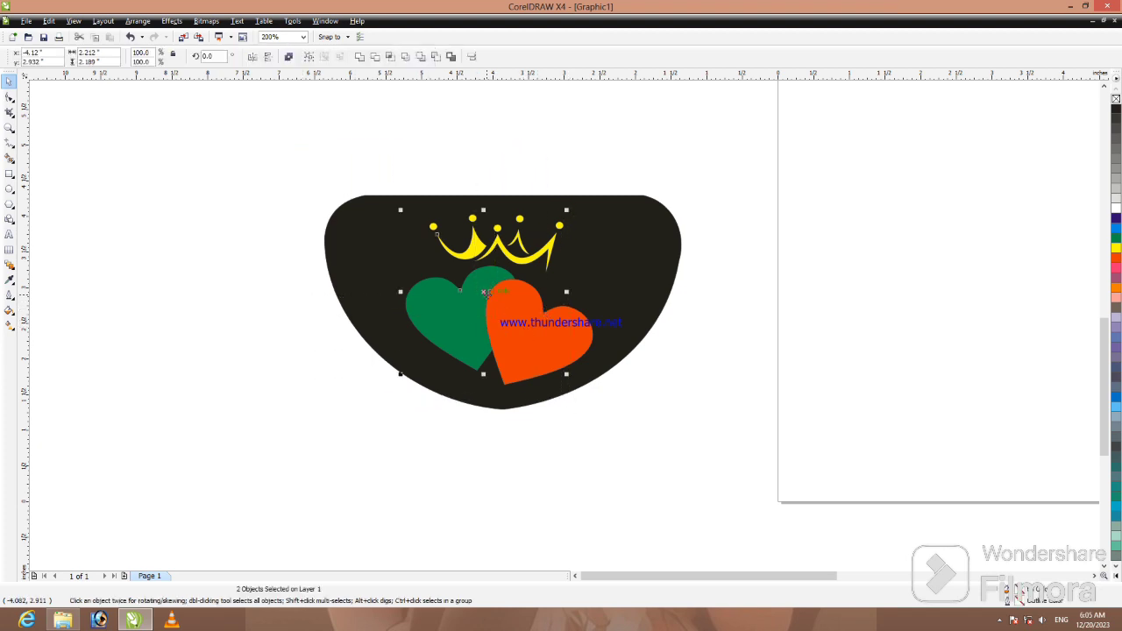
left_click_drag(484, 293, 154, 245)
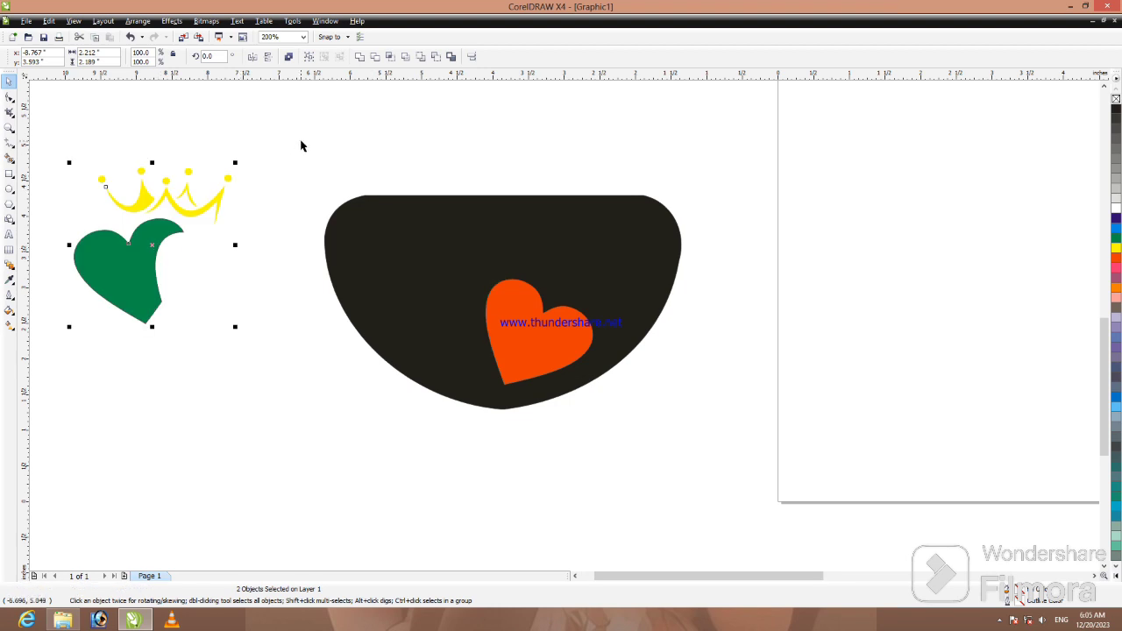
left_click_drag(301, 145, 723, 464)
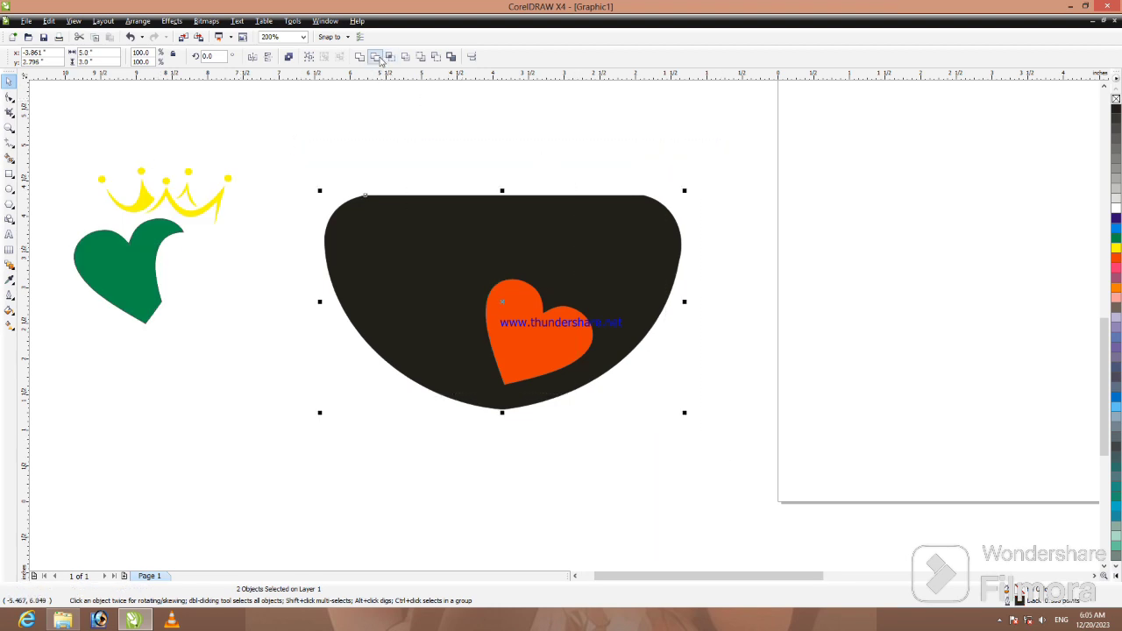
left_click(375, 56)
left_click(542, 329)
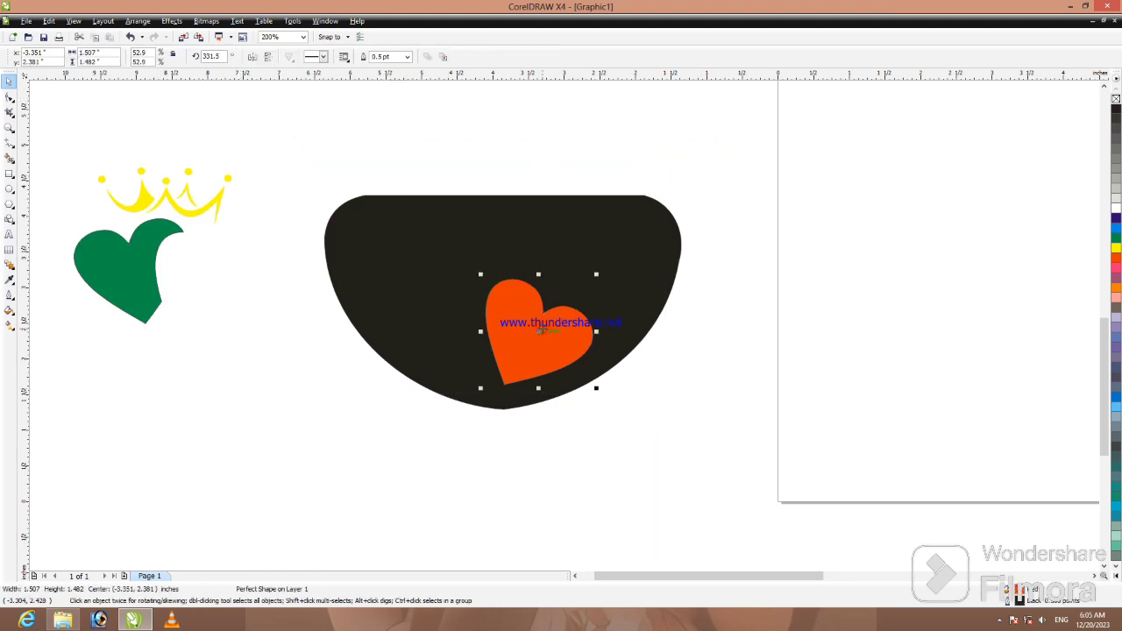
key("Delete")
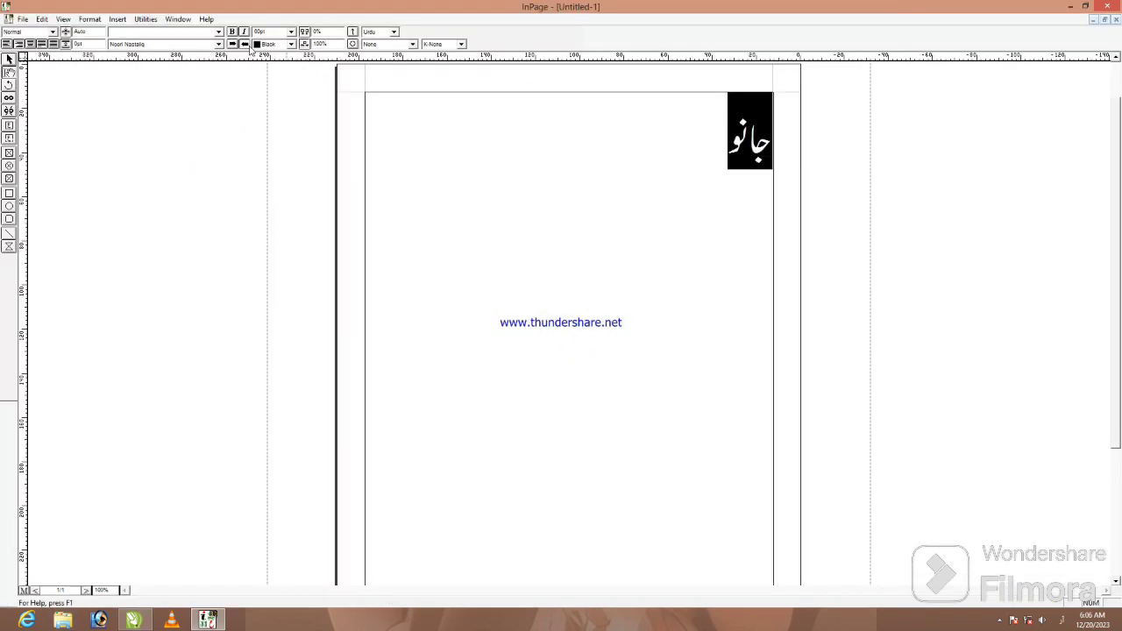
In InPage, try the Akram Unicode and Arif fonts on the selected word جانو
left_click(219, 44)
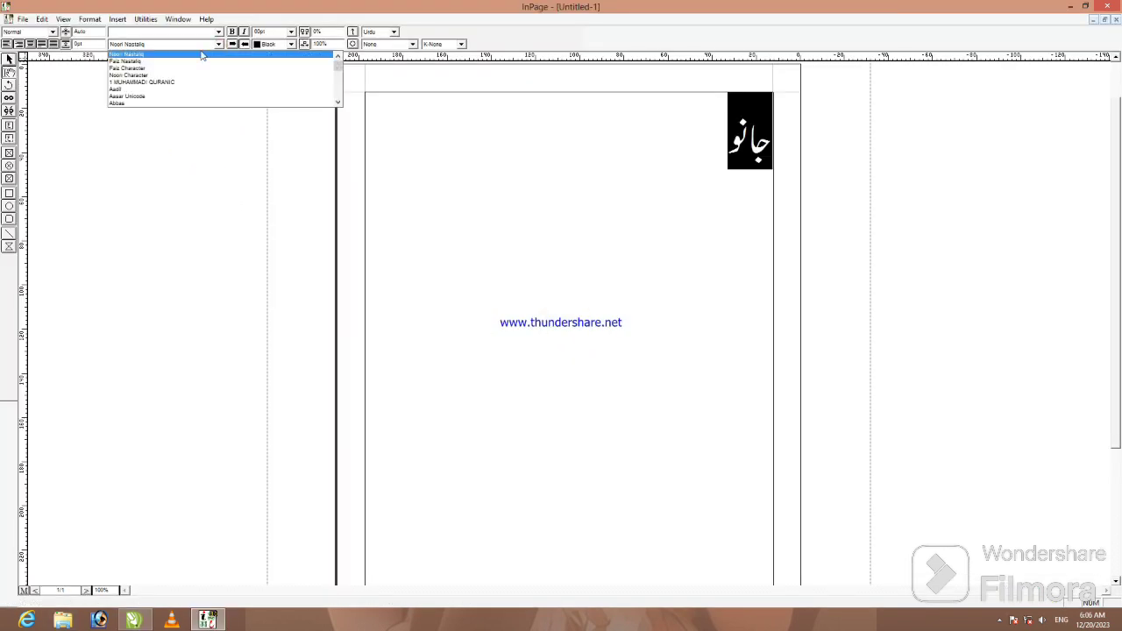
left_click(161, 84)
left_click(218, 43)
left_click(149, 96)
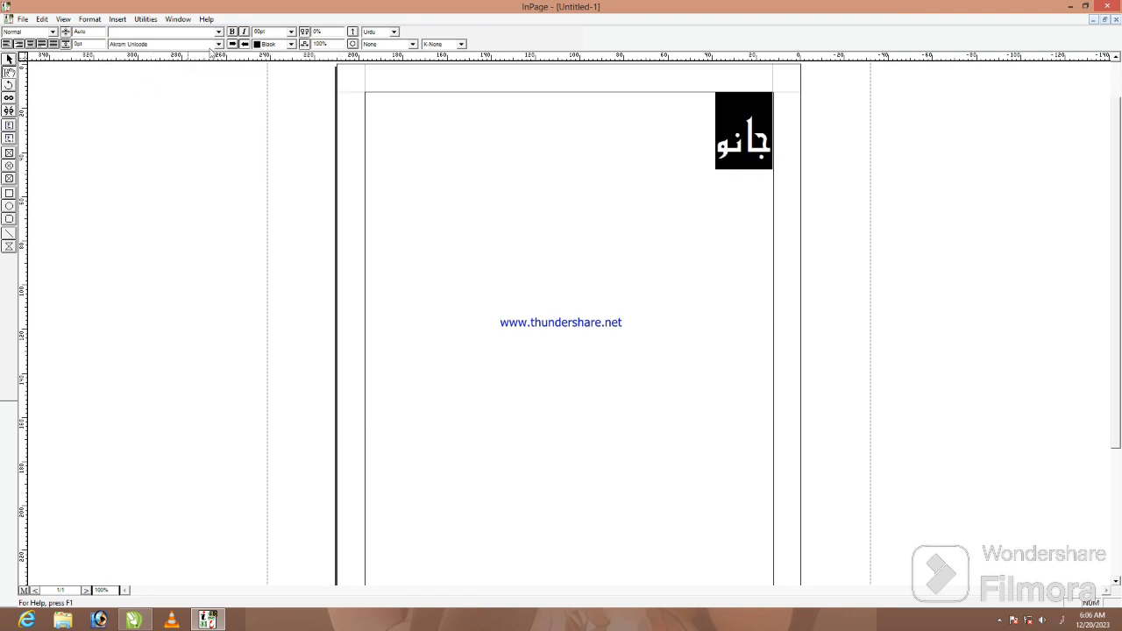
left_click(167, 44)
left_click(149, 104)
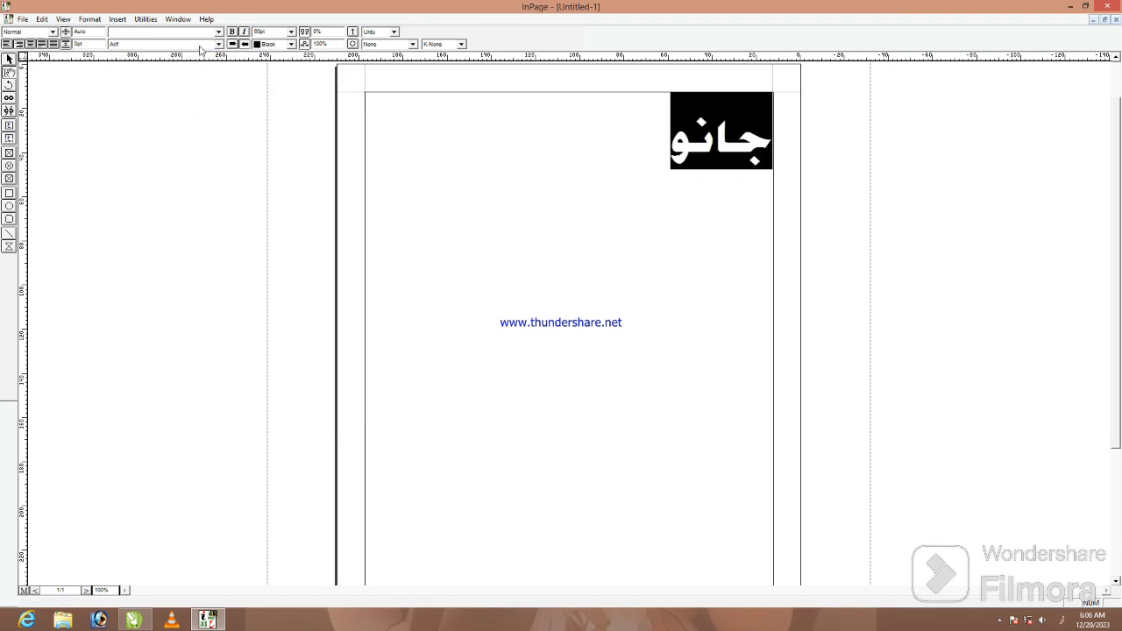
Set the word جانو in the Aslam font and deselect it
left_click(200, 44)
left_click(144, 82)
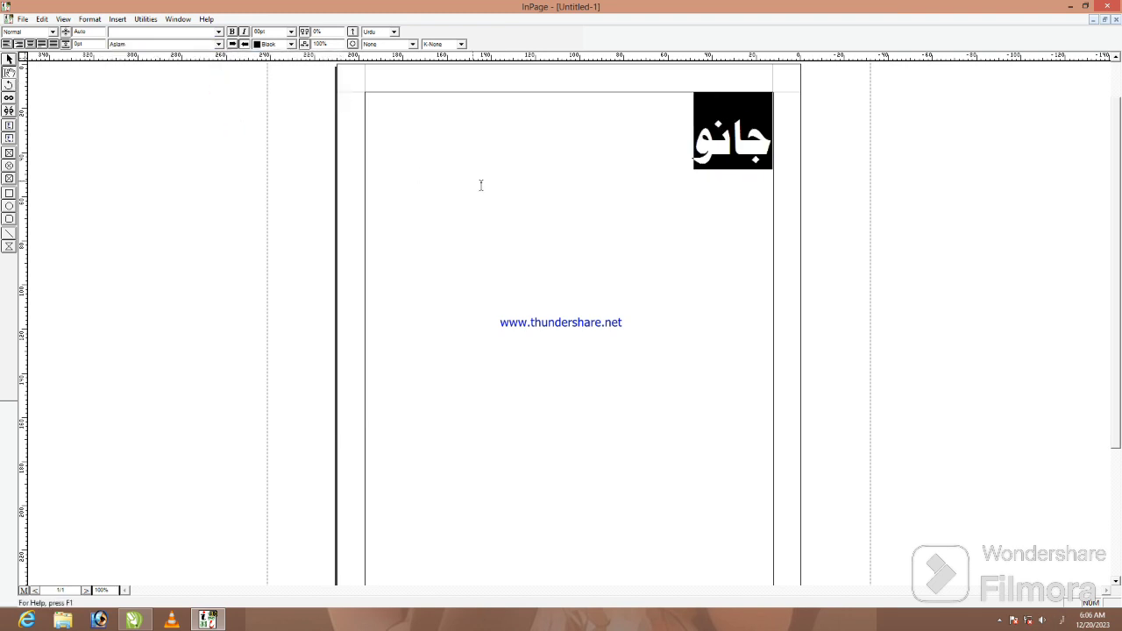
left_click(481, 182)
Save page 1 as Untitled-1.pdf with text as curves and bring the file into the CorelDRAW drawing beside the black shape
left_click(22, 20)
left_click(67, 102)
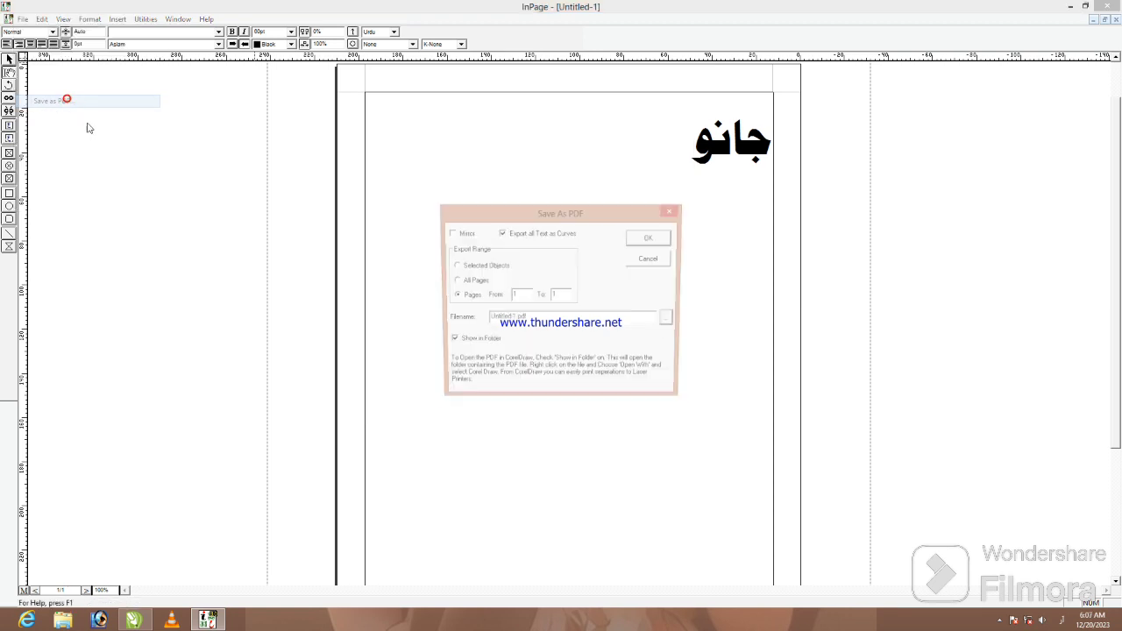
left_click(650, 237)
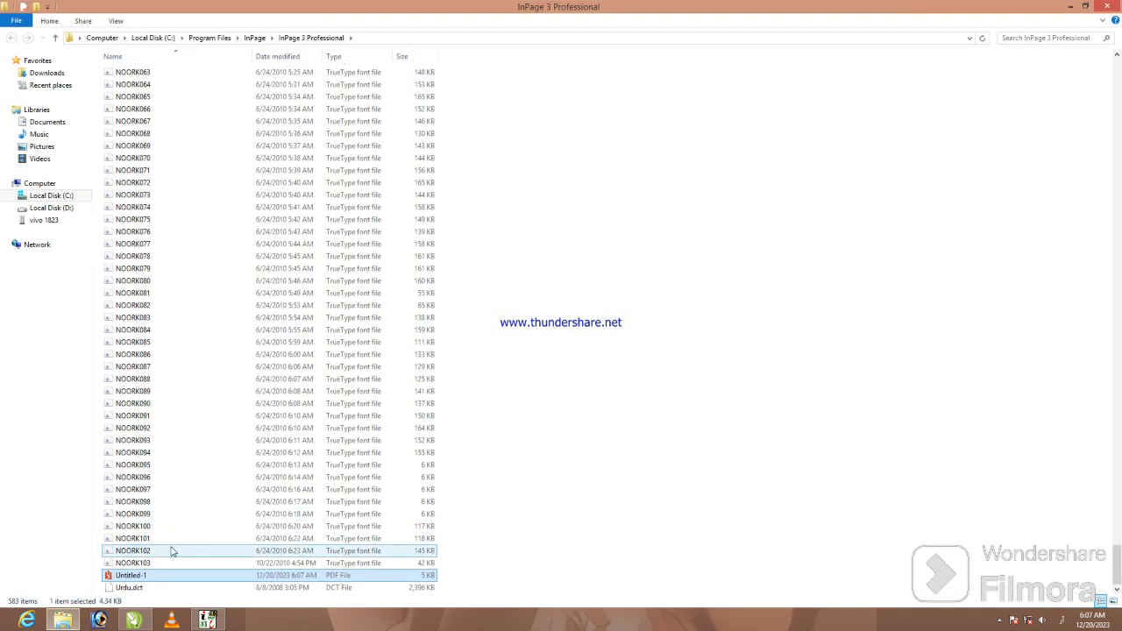
left_click_drag(164, 577, 756, 381)
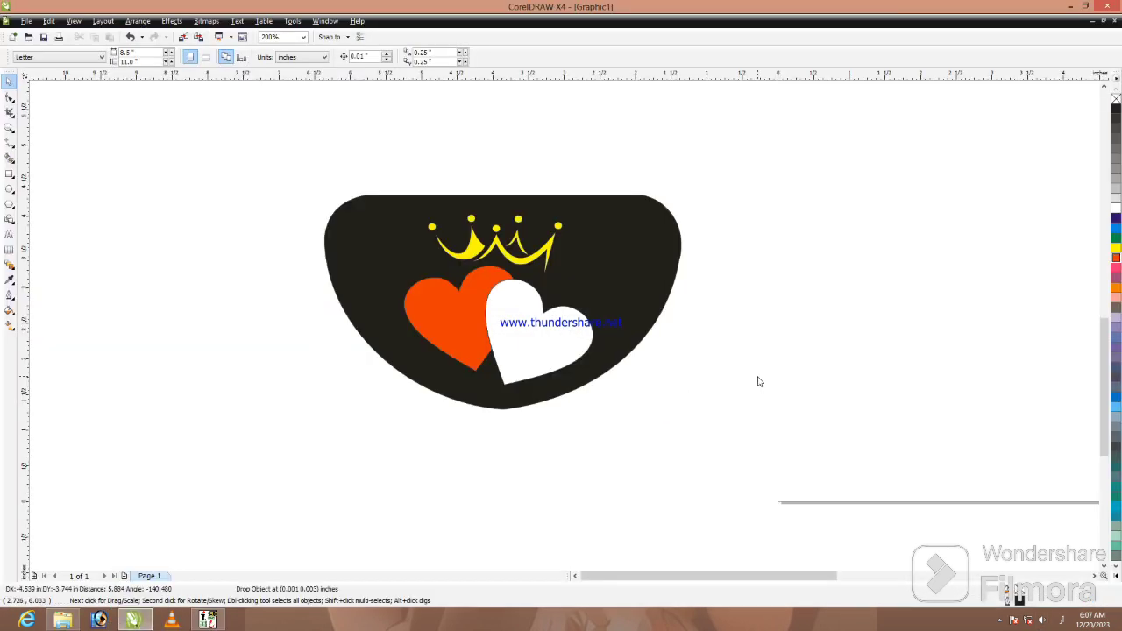
left_click(589, 342)
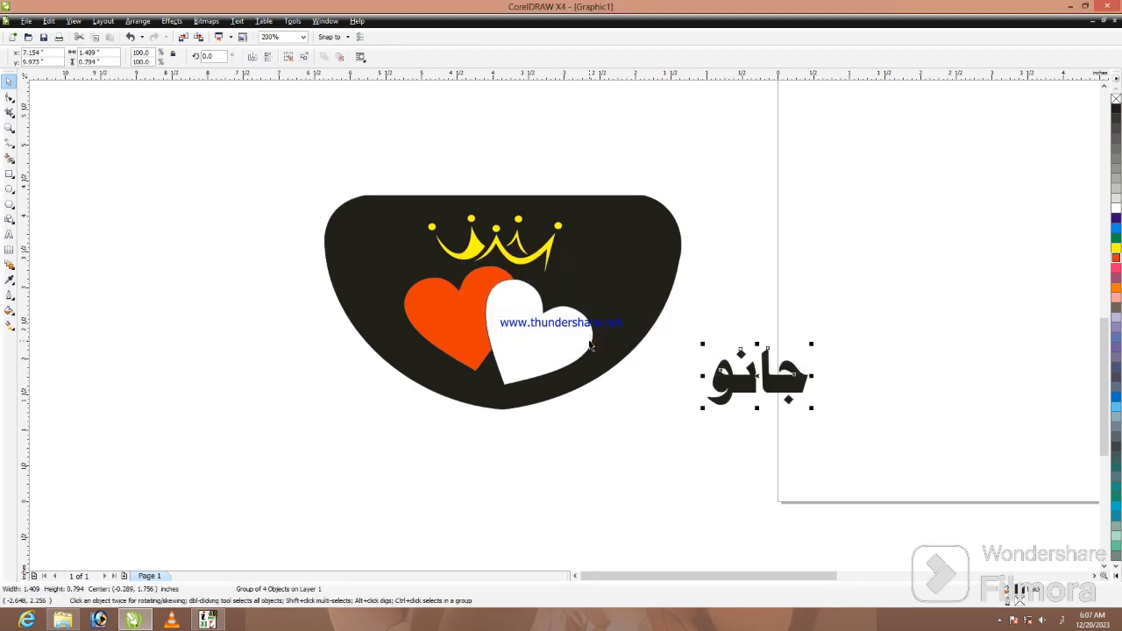
Ungroup the imported جانو lettering and weld its letters into two separate curves, نو and جا
key("ctrl+u")
left_click(747, 283)
left_click(736, 383)
left_click_drag(680, 317, 763, 428)
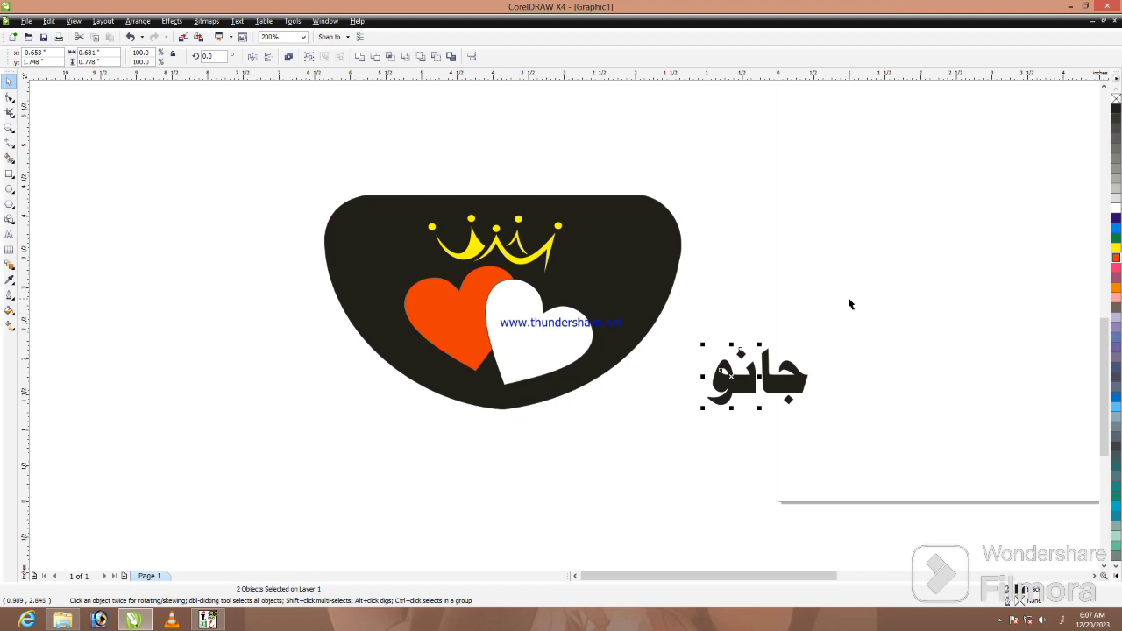
left_click_drag(851, 305, 1011, 300)
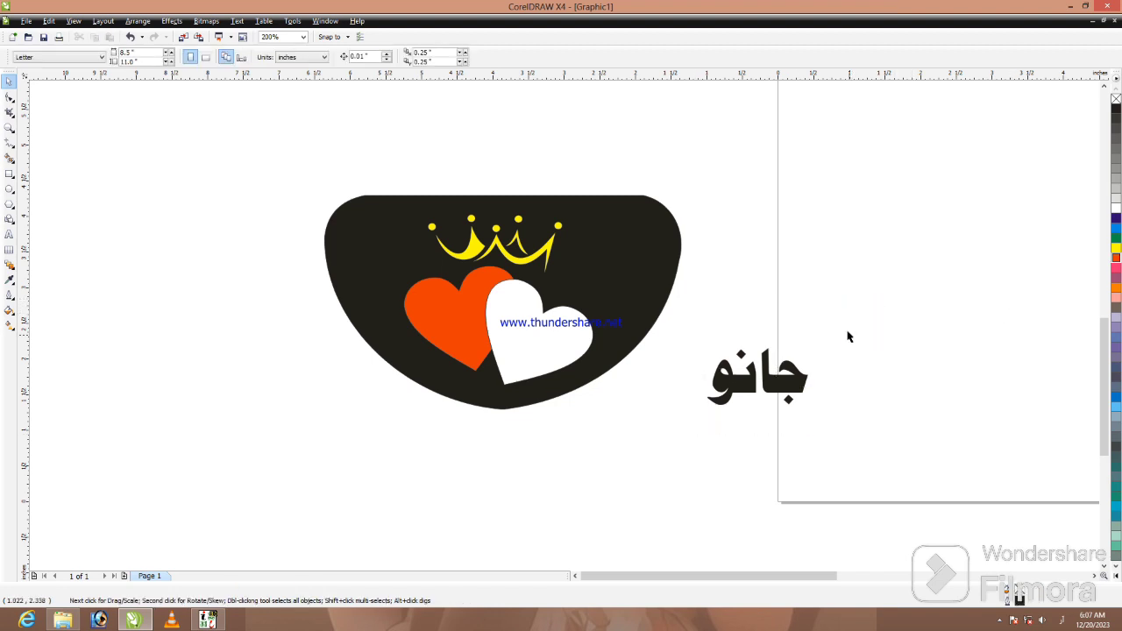
left_click_drag(847, 326, 754, 412)
left_click(359, 57)
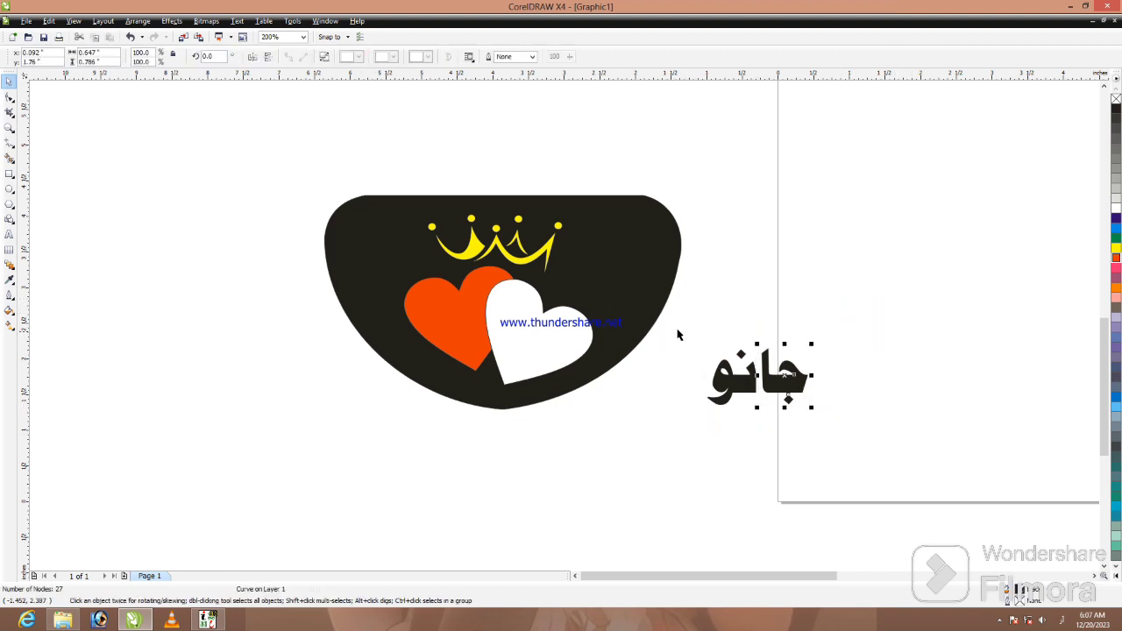
Place the نو curve on the orange-red heart at about 0.66 by 0.75 in and the جا curve on the white heart
left_click_drag(676, 326, 762, 441)
left_click_drag(730, 379, 431, 289)
left_click(422, 353)
left_click(457, 325)
left_click_drag(792, 386, 454, 316)
left_click(454, 331)
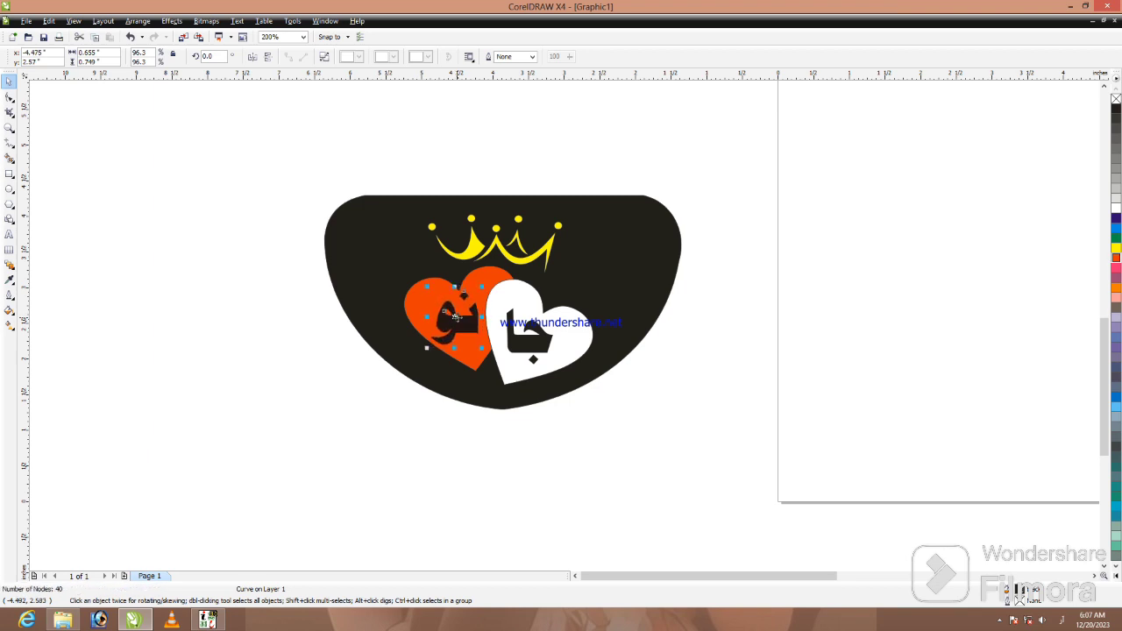
Fill the نو letters white and apply a linear fountain fill running diagonally down across them at about -55 degrees
left_click(1117, 209)
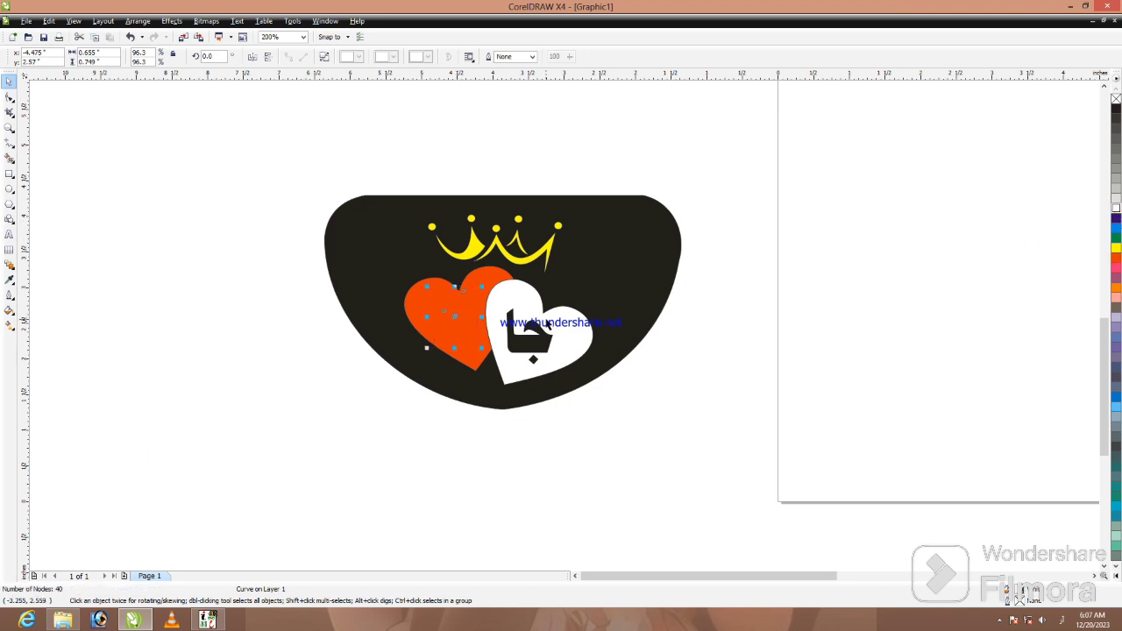
key("g")
left_click_drag(429, 284, 475, 345)
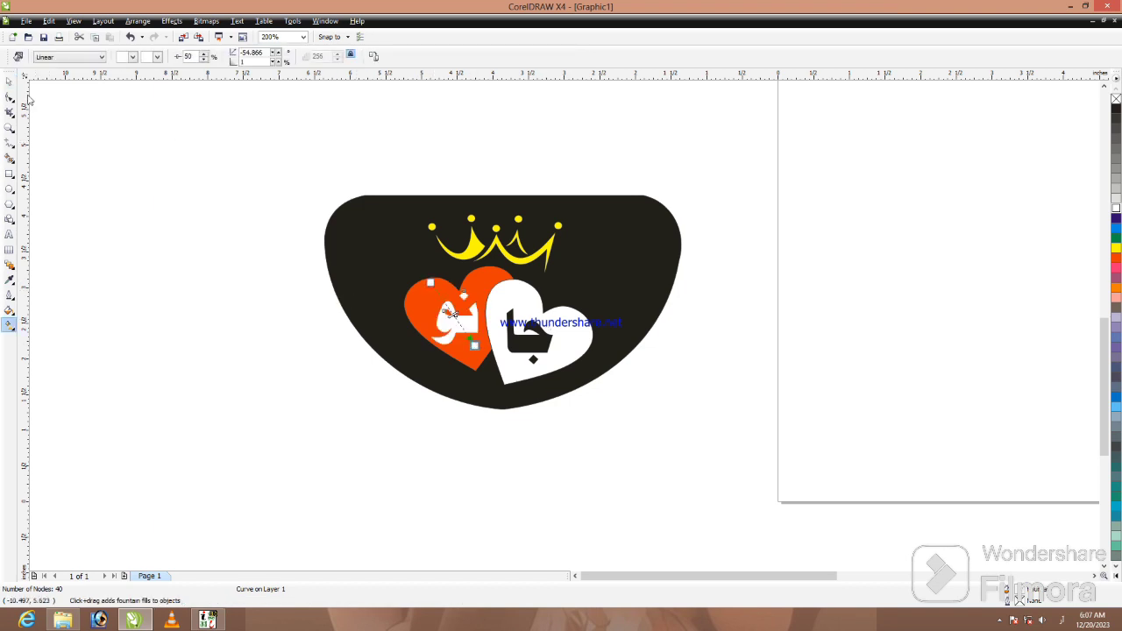
left_click(10, 80)
left_click(220, 156)
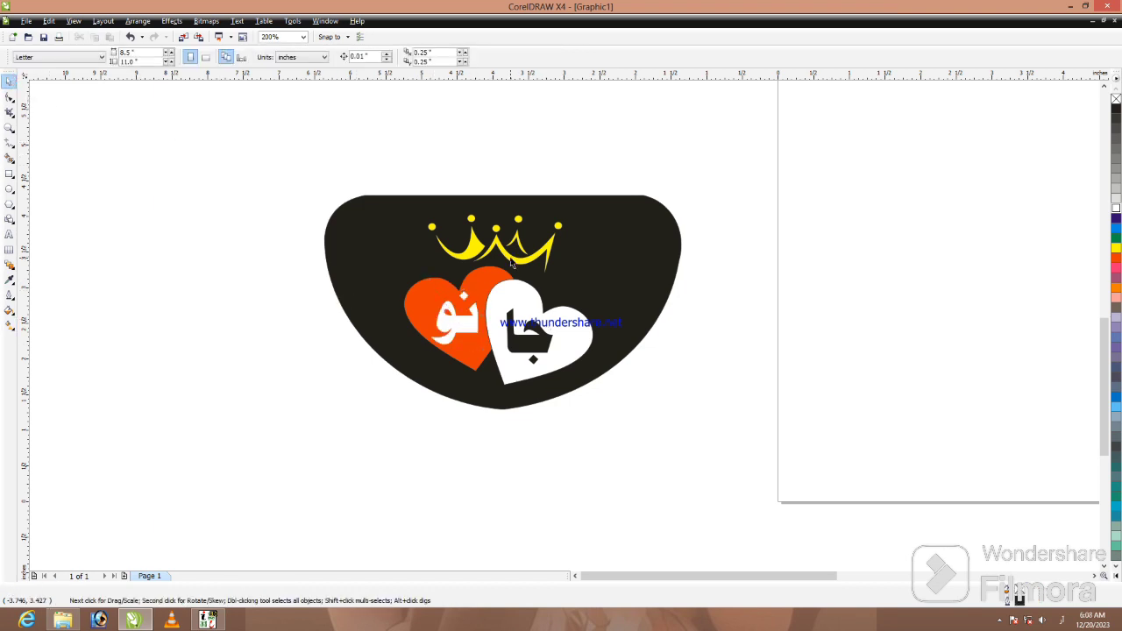
Fill the جا letters on the white heart with the same orange-red as the other heart
left_click_drag(269, 147, 737, 476)
scroll(564, 326, "up", 1)
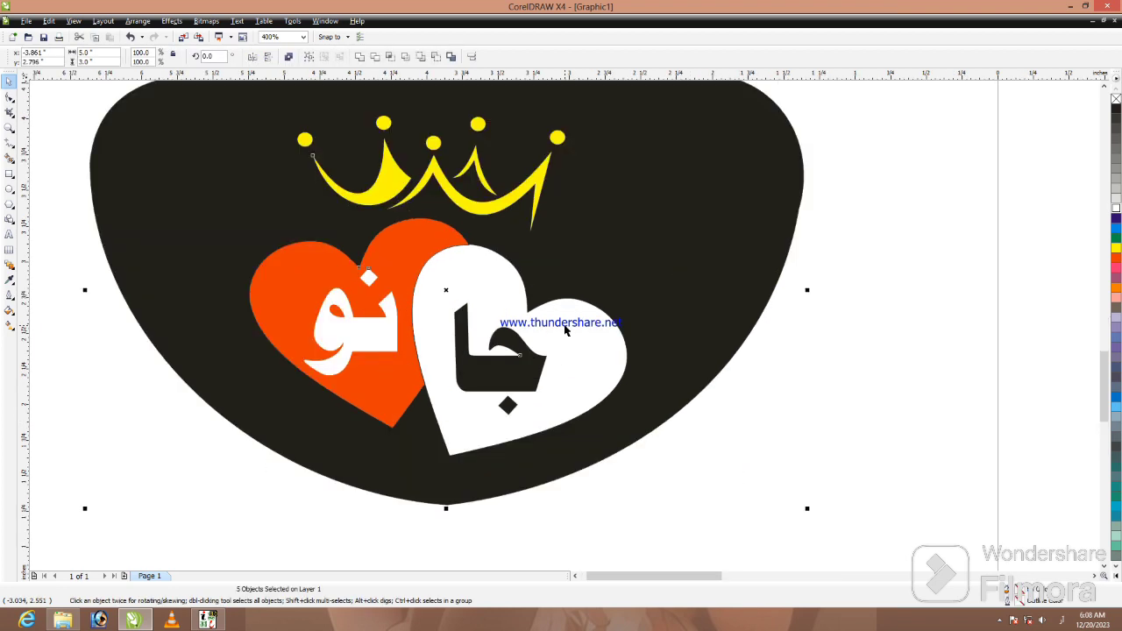
scroll(566, 329, "down", 1)
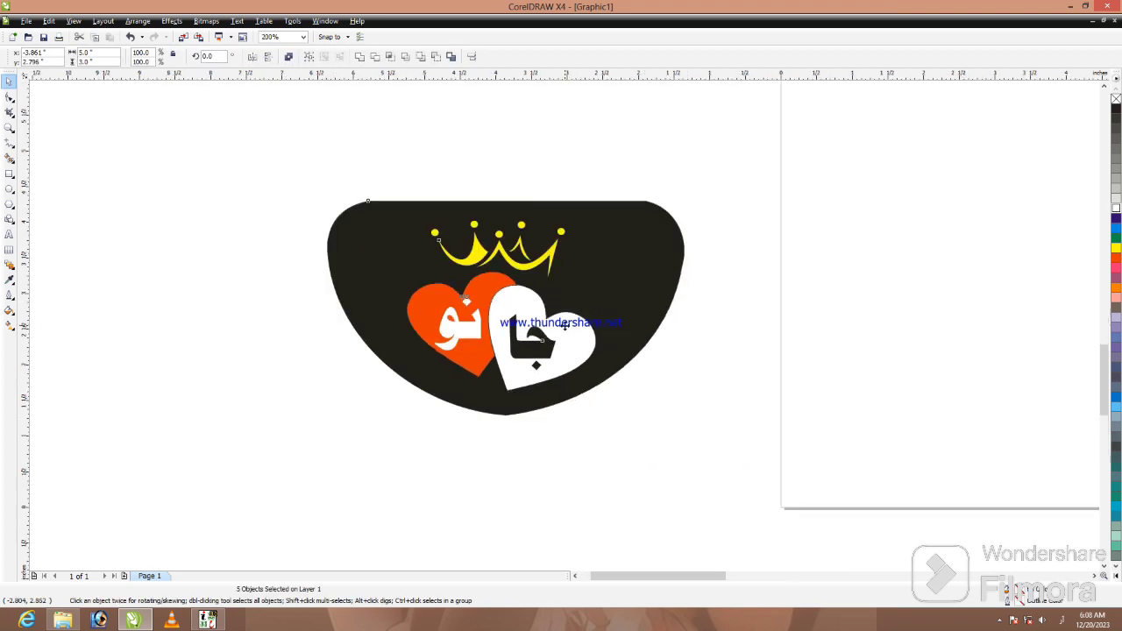
scroll(565, 329, "up", 1)
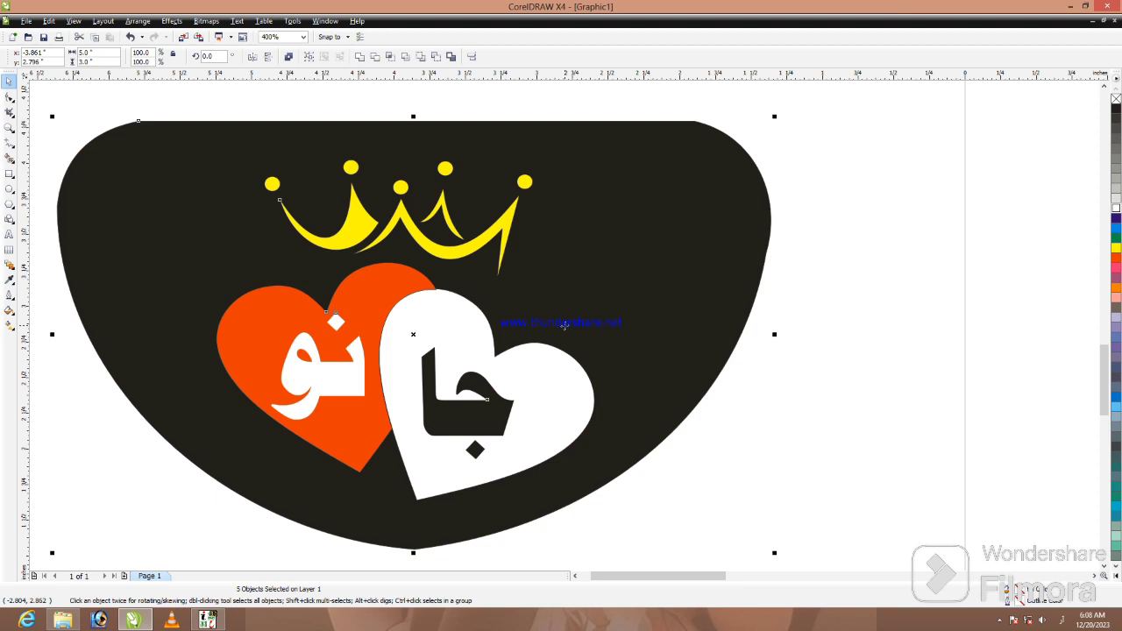
left_click(876, 328)
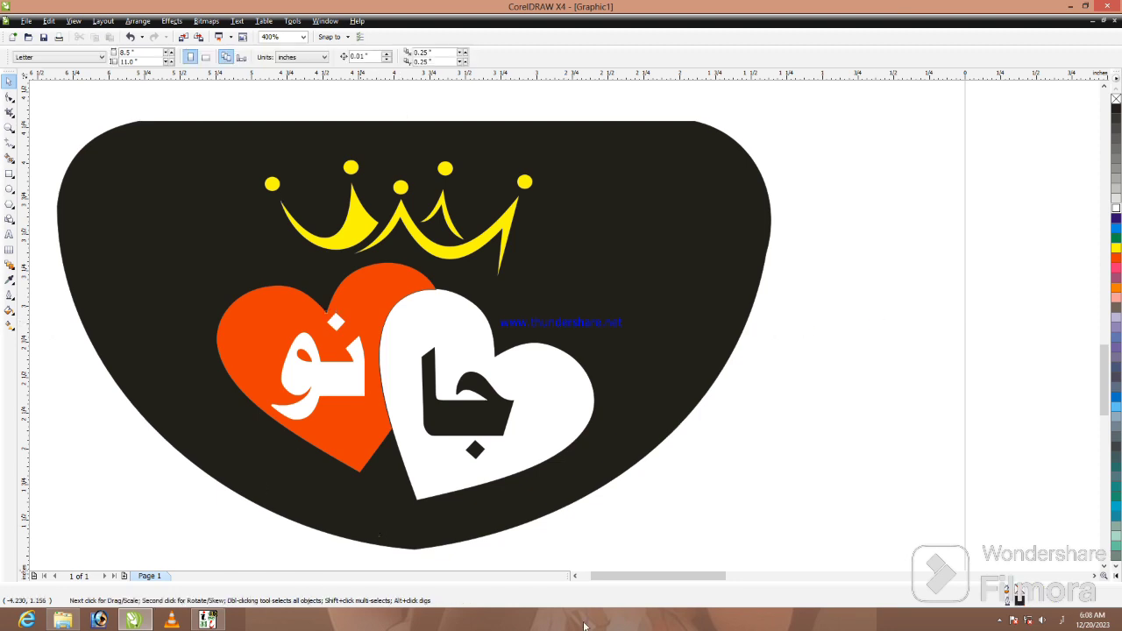
left_click(574, 576)
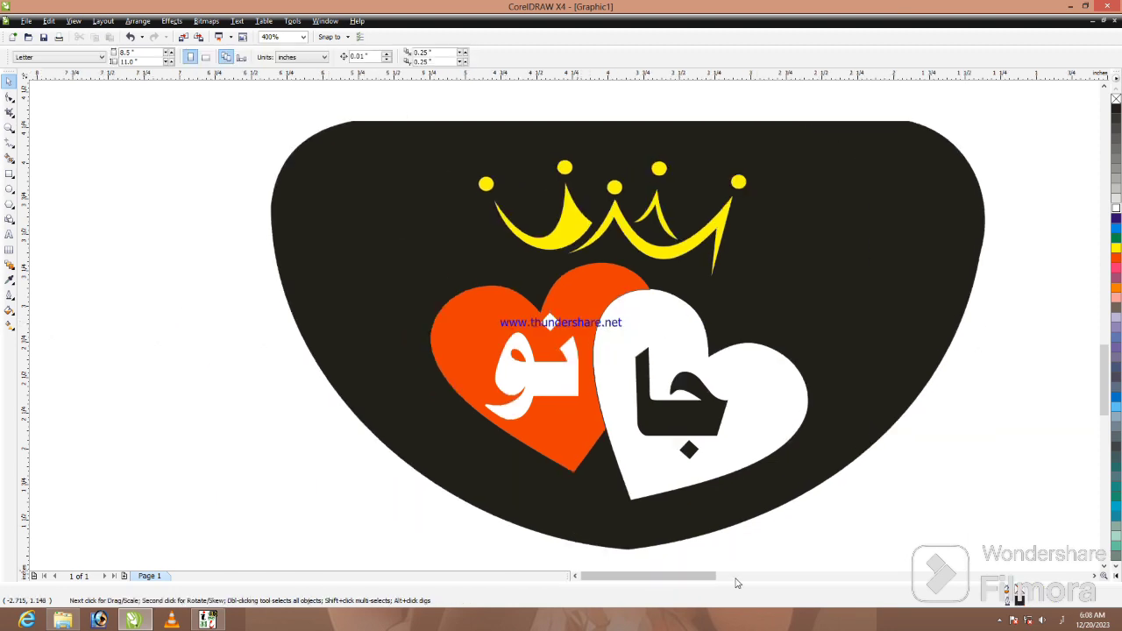
left_click_drag(699, 577, 700, 579)
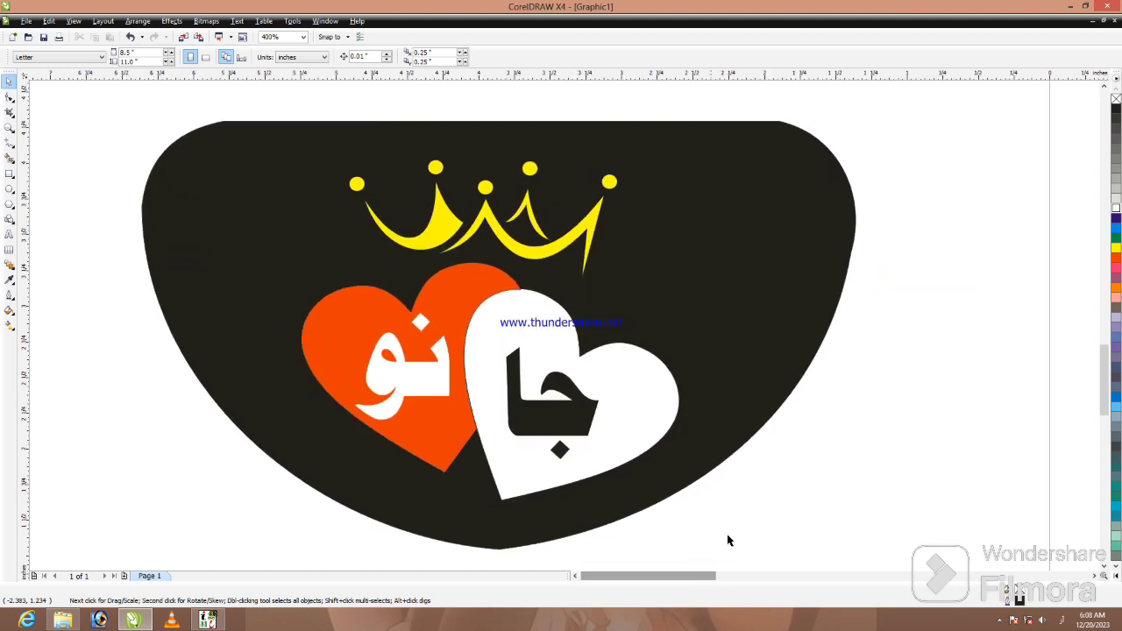
left_click(784, 457)
left_click(578, 422)
left_click(1116, 259)
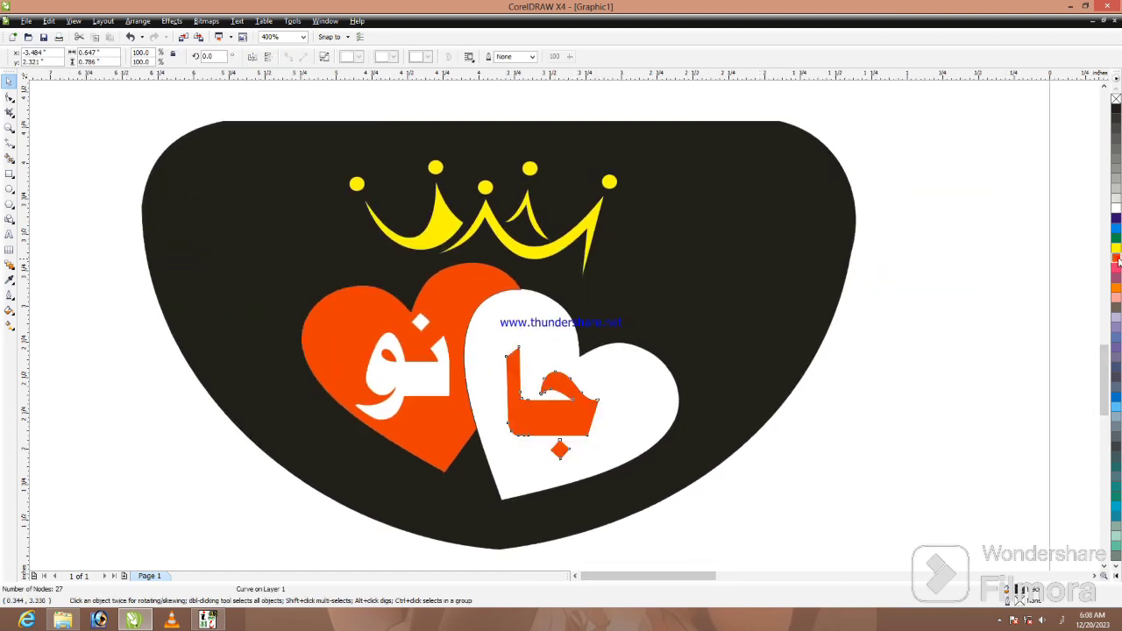
left_click(914, 356)
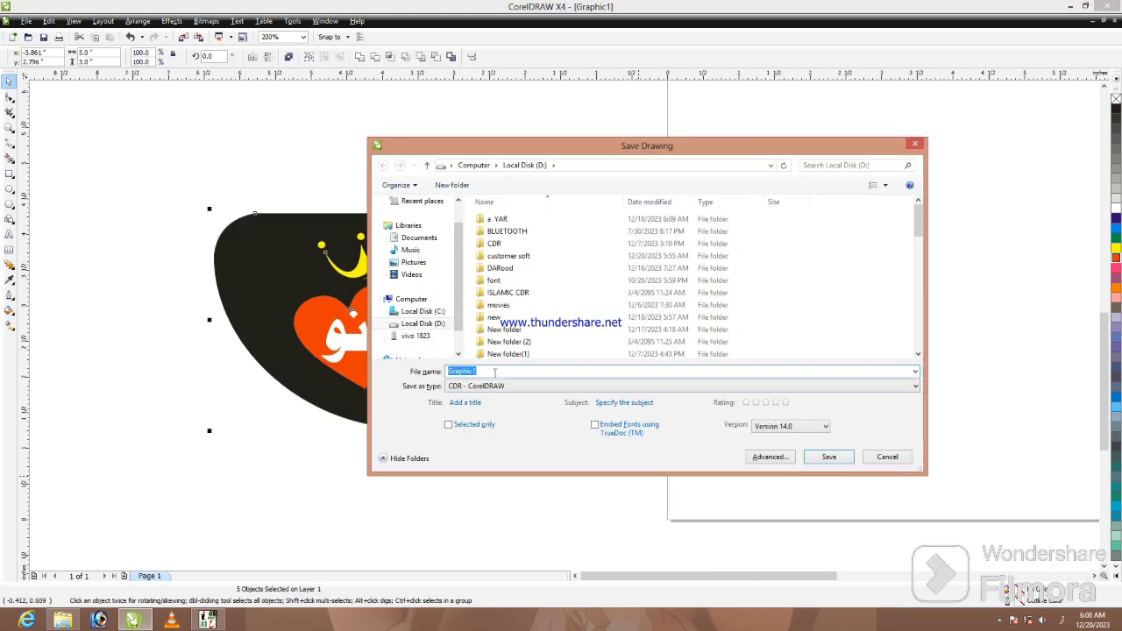
Save only the selected artwork to Local Disk (D:) as a version 14.0 CDR file named جانو and close CorelDRAW
type("ع")
type("انو")
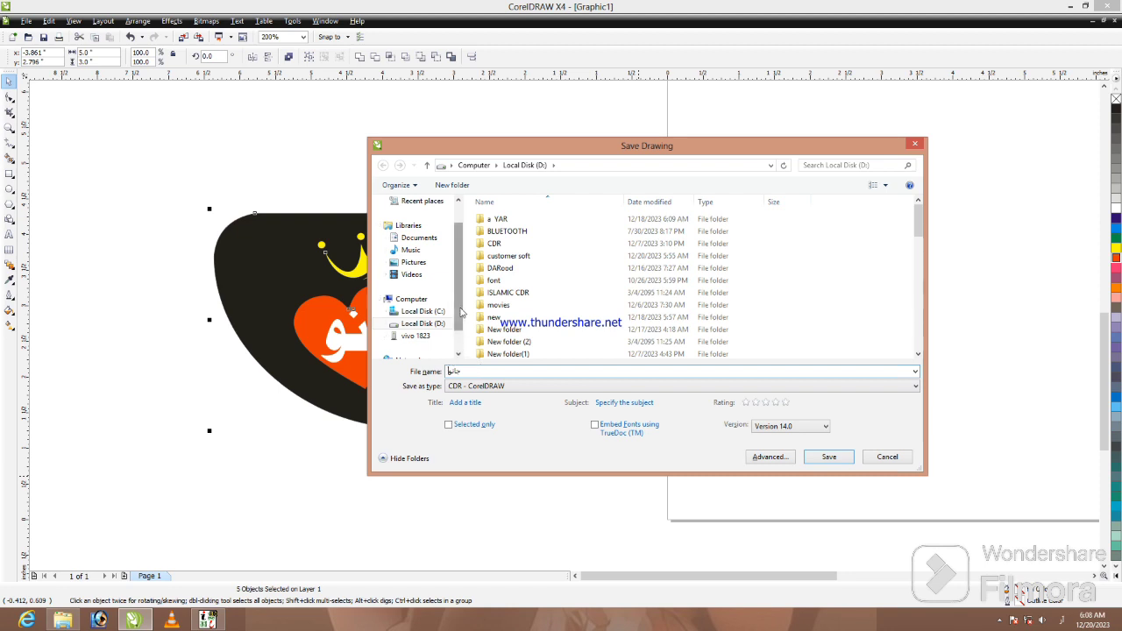
scroll(447, 342, "up", 1)
left_click(423, 353)
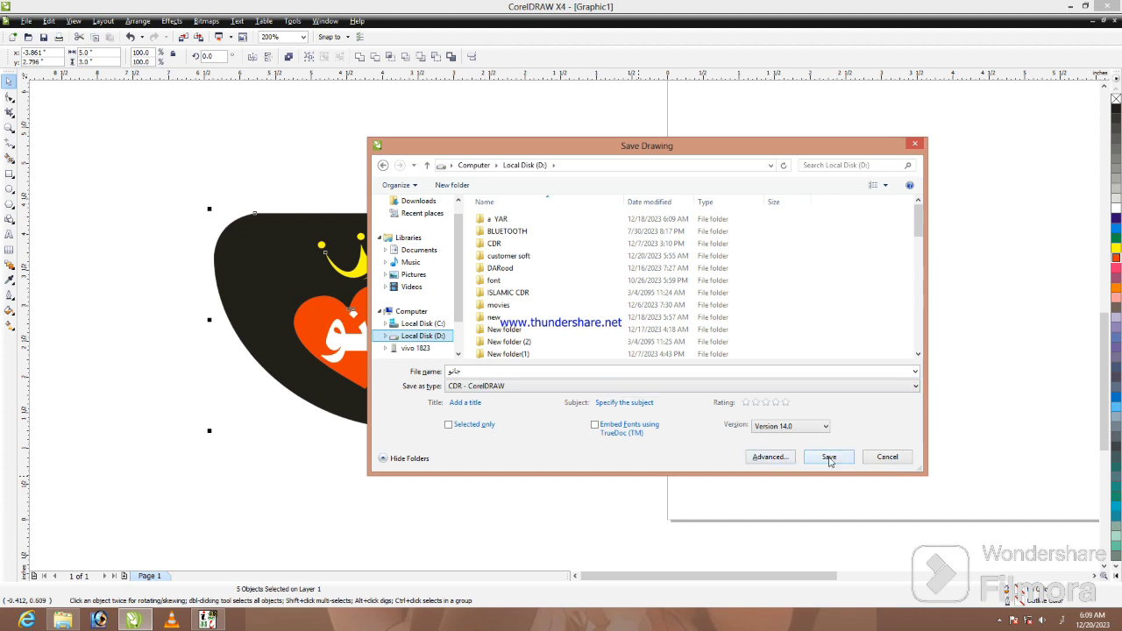
left_click(474, 424)
left_click(823, 460)
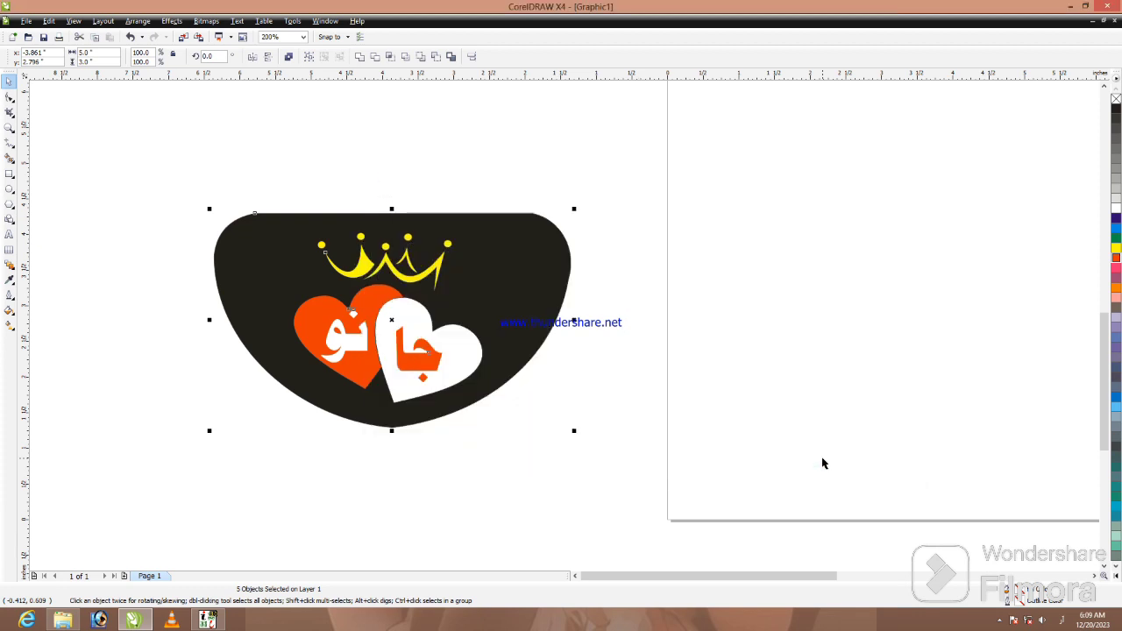
mouse_move(1101, 9)
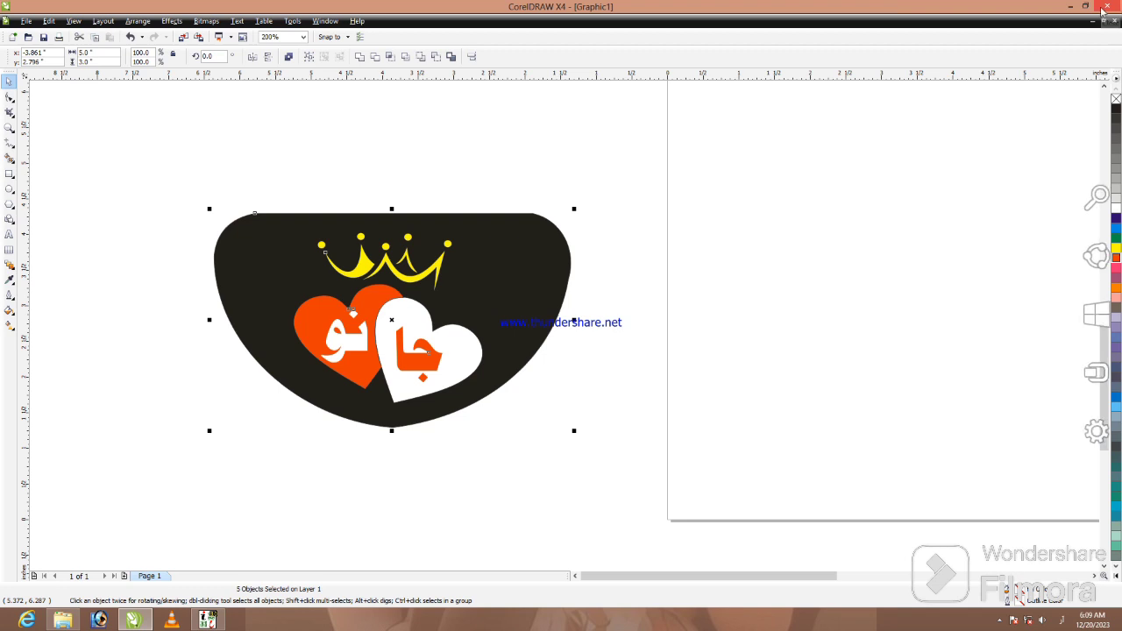
left_click(1102, 9)
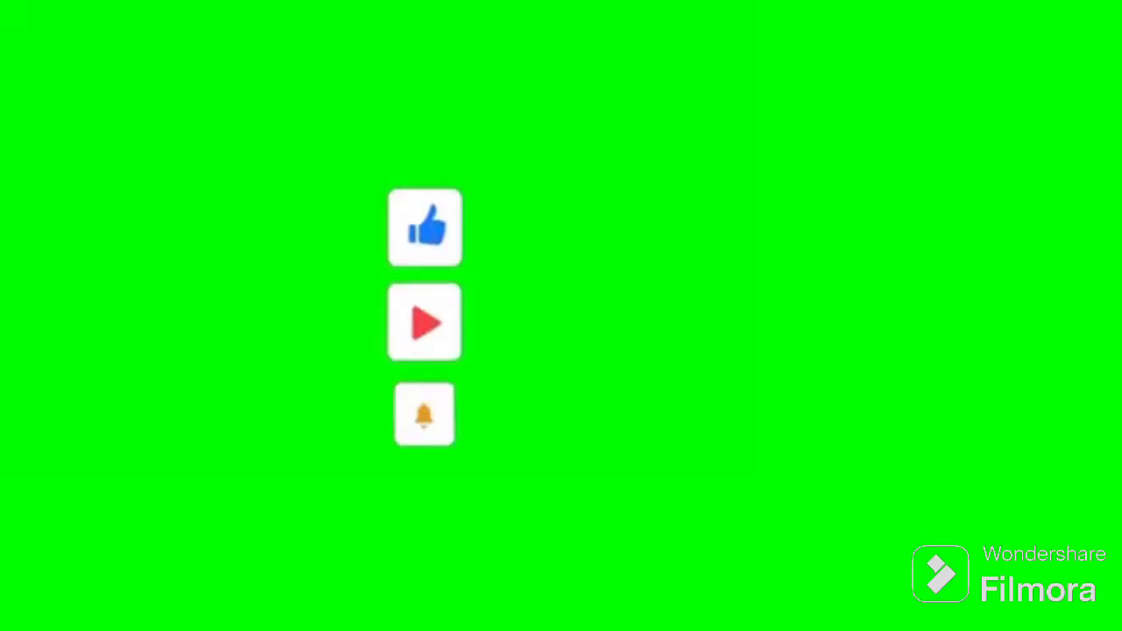